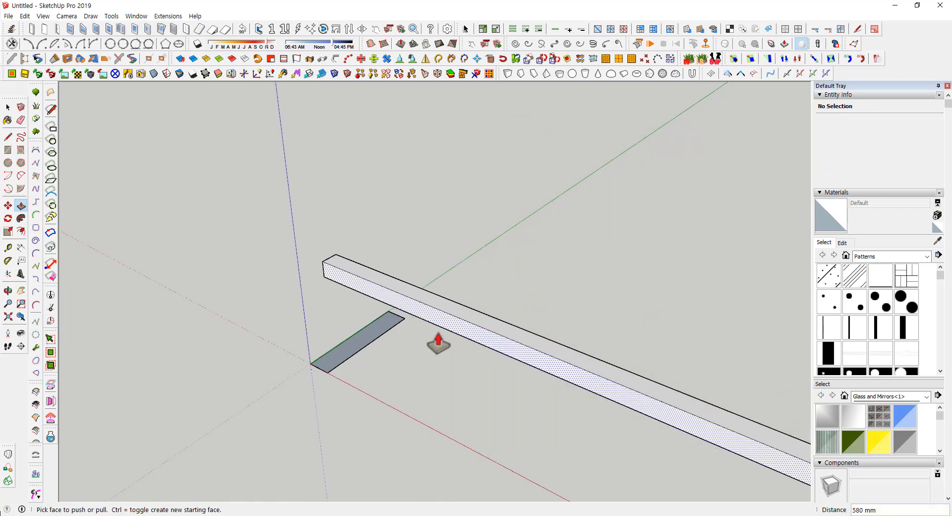
# Select the whole extruded long bar and group it
pyautogui.scroll(2, 299, 266)
pyautogui.press('space')
pyautogui.tripleClick(310, 242)
pyautogui.hotkey('ctrl', 'g')
# Rotate the bar group 90° about the corner at its near end
pyautogui.press('q')
pyautogui.scroll(1, 236, 244)
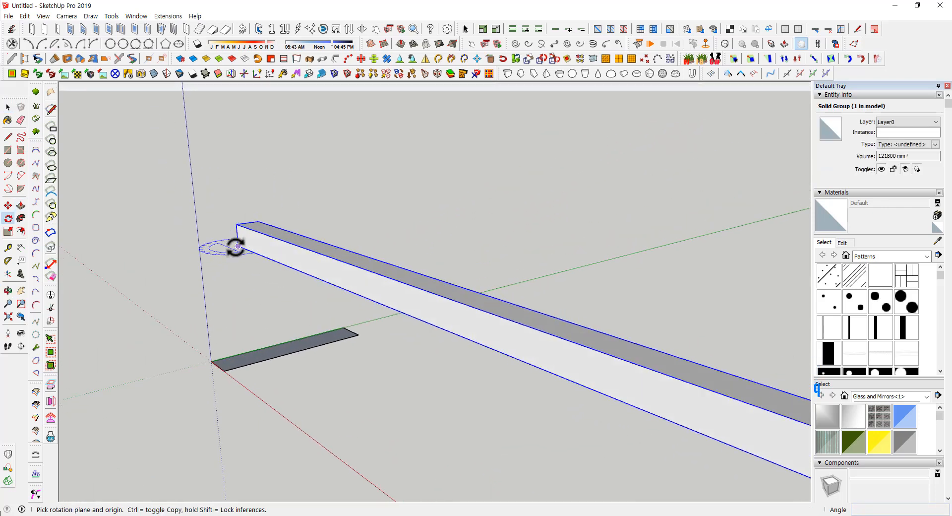
pyautogui.click(238, 246)
pyautogui.click(251, 191)
pyautogui.write('90')
pyautogui.press('Return')
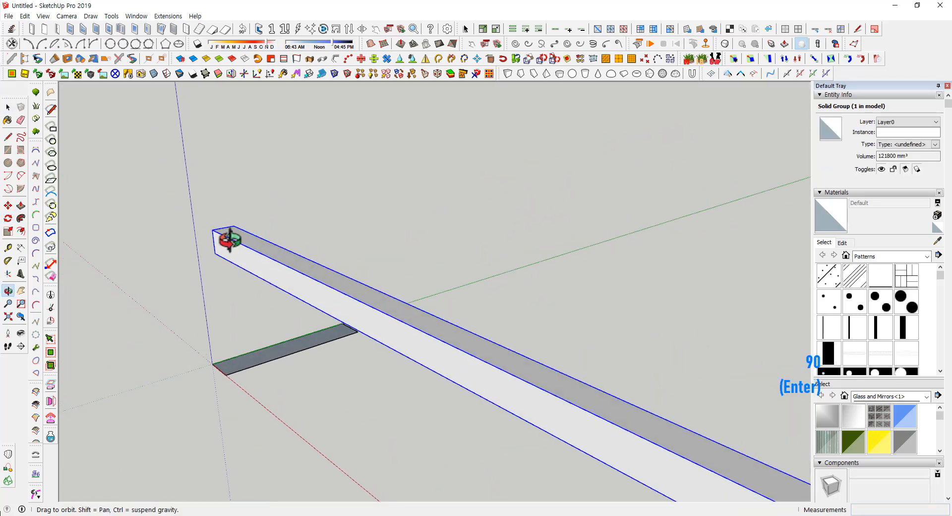
# Move the bar group from its end midpoint along the green axis to line up with the middle of the small rectangle
pyautogui.moveTo(228, 238); pyautogui.dragTo(264, 214, button='middle')
pyautogui.press('m')
pyautogui.click(276, 220)
pyautogui.press('shift')
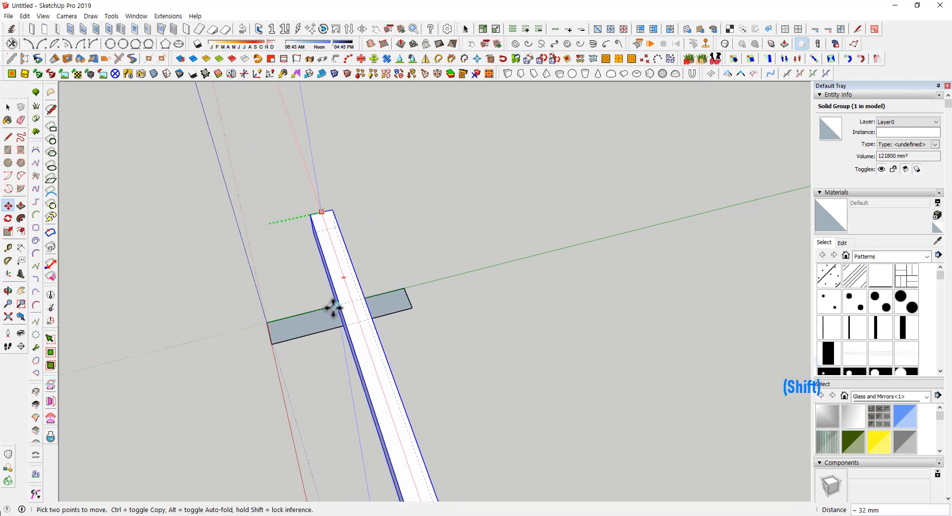
pyautogui.moveTo(342, 307); pyautogui.dragTo(248, 309, button='middle')
pyautogui.press('space')
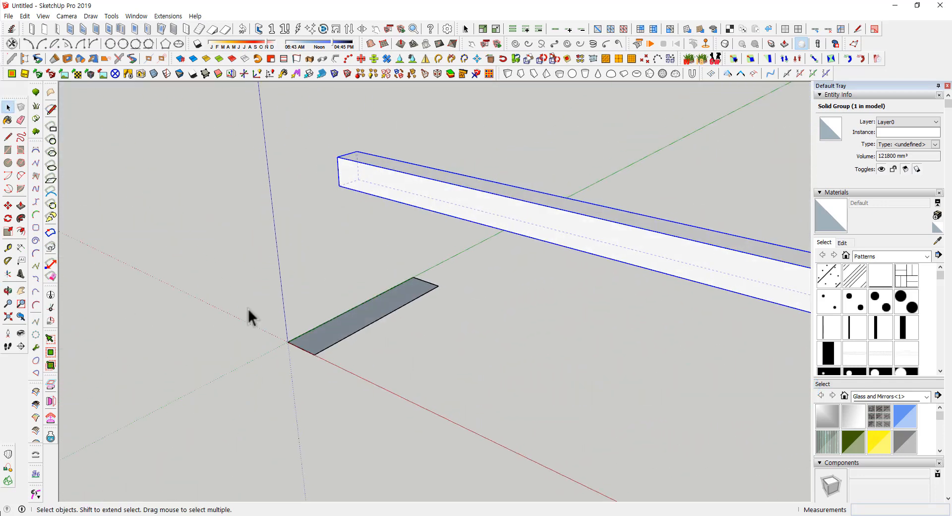
pyautogui.click(413, 192)
pyautogui.rightClick(723, 264)
pyautogui.press('Escape')
pyautogui.rightClick(673, 268)
pyautogui.click(690, 143)
pyautogui.scroll(-1, 672, 173)
pyautogui.keyDown('shift'); pyautogui.moveTo(672, 173); pyautogui.dragTo(603, 218, button='middle'); pyautogui.keyUp('shift')
pyautogui.click(603, 224)
pyautogui.moveTo(352, 292); pyautogui.dragTo(325, 337, button='middle')
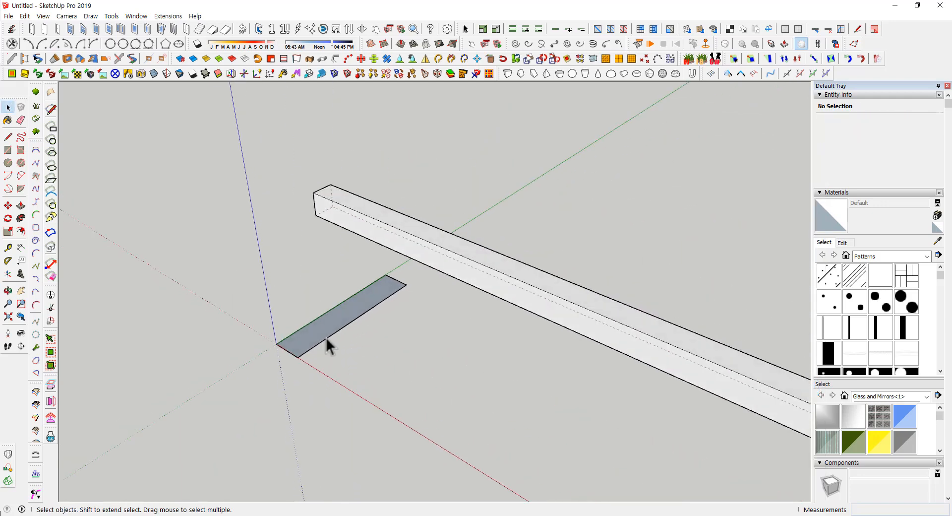
# Extrude the small rectangle at the origin upward about 88 mm, level with the bar's top
pyautogui.click(350, 303)
pyautogui.scroll(2, 351, 303)
pyautogui.moveTo(350, 303); pyautogui.dragTo(379, 299, button='middle')
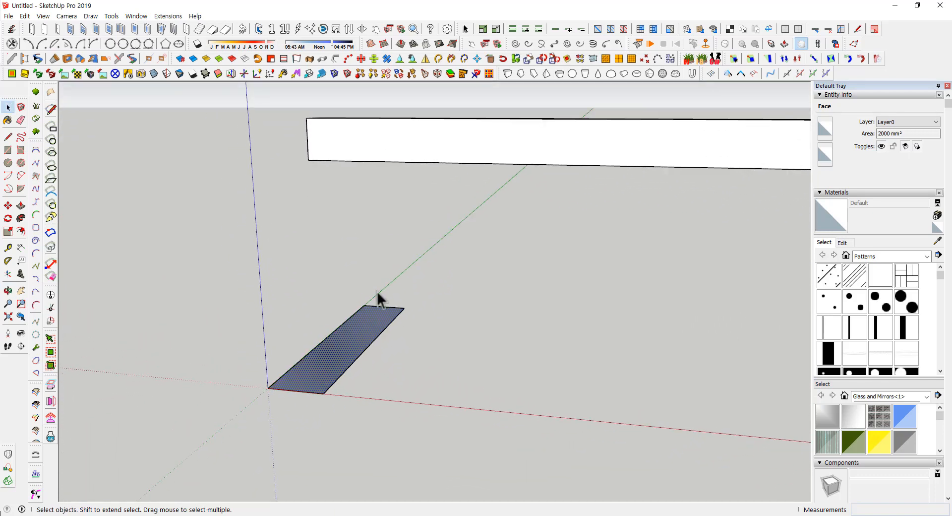
pyautogui.press('p')
pyautogui.moveTo(378, 300); pyautogui.dragTo(308, 146)
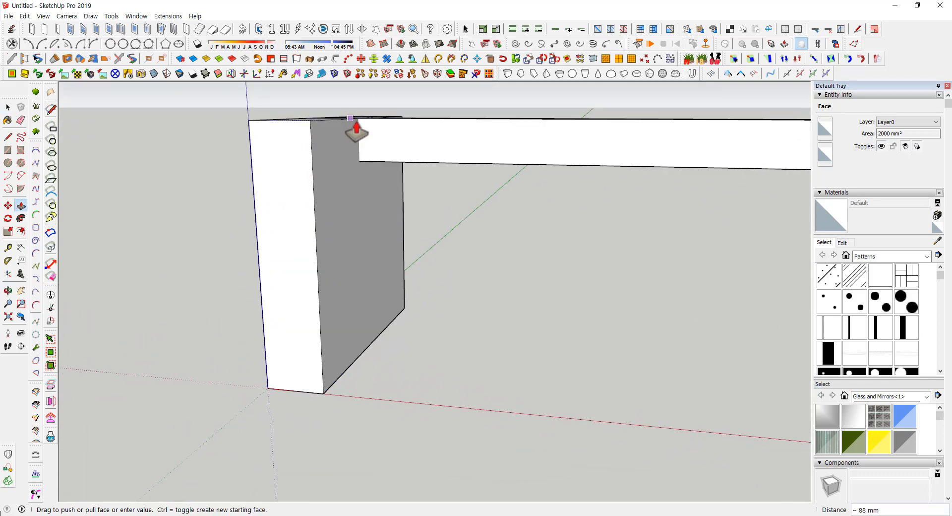
pyautogui.moveTo(356, 130); pyautogui.dragTo(453, 290, button='middle')
# Select the entire upright block and intersect its faces with the model where the bar passes through
pyautogui.press('space')
pyautogui.tripleClick(452, 282)
pyautogui.rightClick(452, 282)
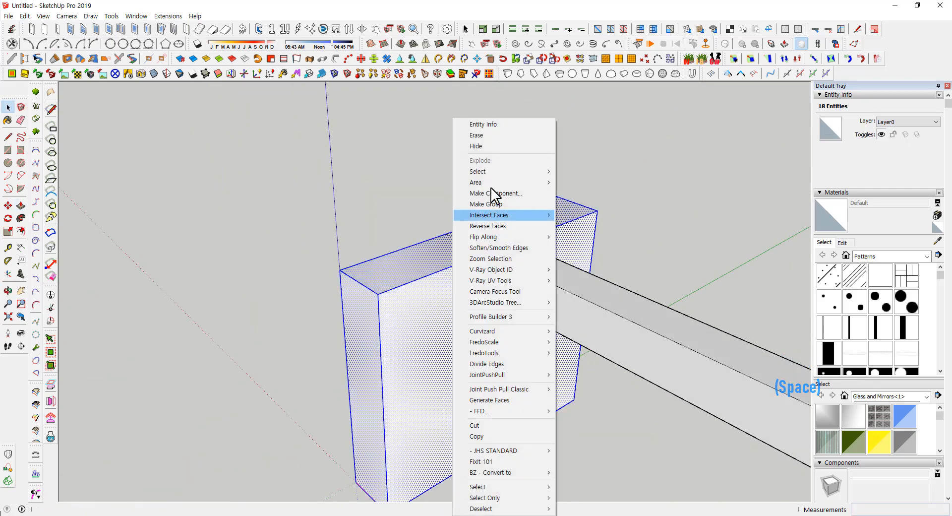
pyautogui.moveTo(508, 218)
pyautogui.click(583, 222)
pyautogui.moveTo(582, 221); pyautogui.dragTo(402, 278, button='middle')
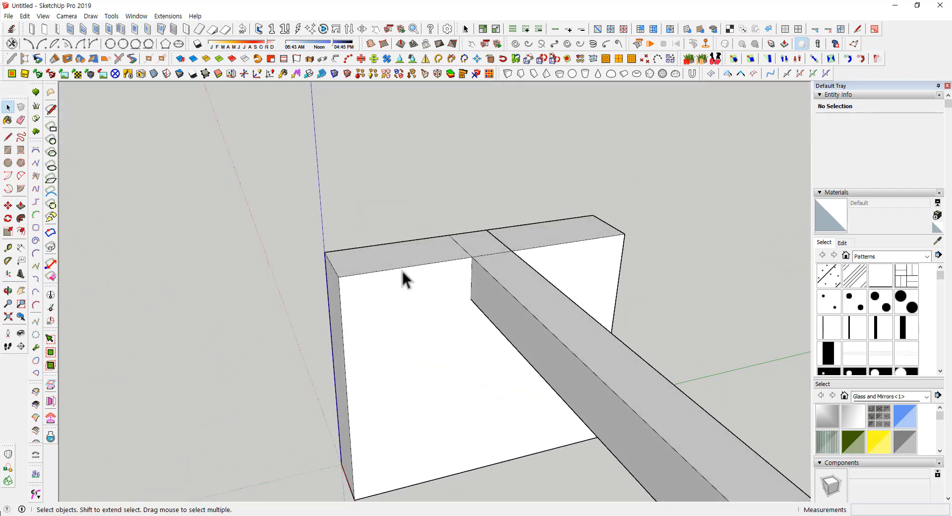
# Undo the last change, intersect the block's faces with the model again and group the whole block
pyautogui.click(478, 243)
pyautogui.moveTo(477, 243); pyautogui.dragTo(465, 303, button='middle')
pyautogui.hotkey('ctrl', 'z')
pyautogui.press('p')
pyautogui.press('space')
pyautogui.rightClick(424, 252)
pyautogui.moveTo(489, 213)
pyautogui.click(548, 212)
pyautogui.tripleClick(593, 216)
pyautogui.hotkey('ctrl', 'g')
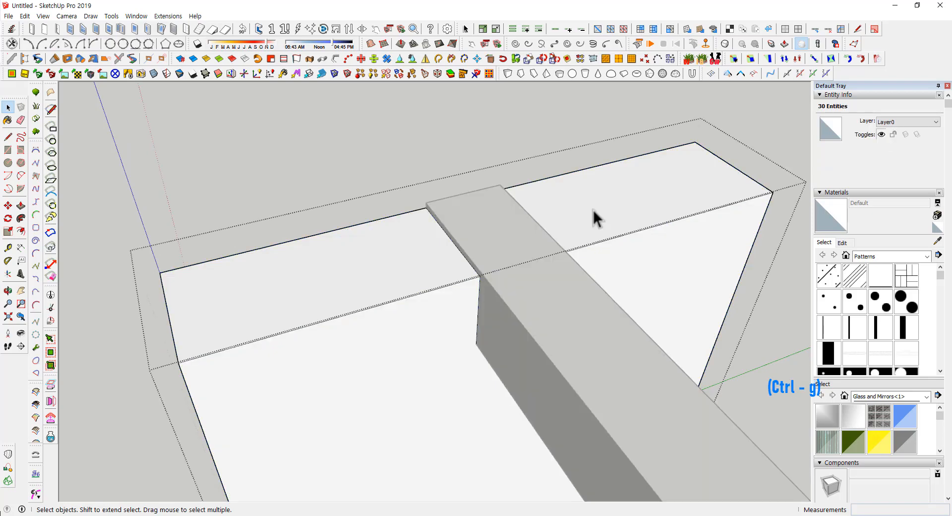
# Cut the notch for the bar by pushing the intersected area in the block group's top edge through the block
pyautogui.hotkey('shift', 's')
pyautogui.click(487, 248)
pyautogui.press('p')
pyautogui.click(504, 254)
pyautogui.moveTo(548, 329)
pyautogui.mouseDown(button='middle')
pyautogui.moveTo(540, 312)
pyautogui.moveTo(554, 176)
pyautogui.moveTo(563, 340)
pyautogui.mouseUp(button='middle')
pyautogui.click(554, 176)
pyautogui.press('space')
pyautogui.press('Escape')
pyautogui.scroll(-5, 459, 260)
pyautogui.moveTo(459, 260); pyautogui.dragTo(445, 203, button='middle')
pyautogui.scroll(5, 445, 250)
pyautogui.moveTo(445, 202); pyautogui.dragTo(399, 248, button='middle')
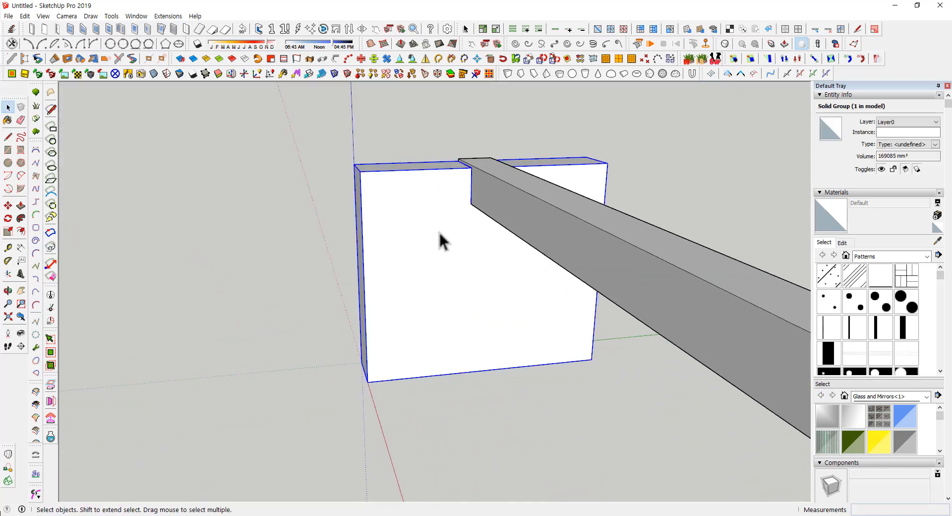
# Inside the block group, offset the notch's three front edges outward to outline a thin wall around the notch
pyautogui.tripleClick(465, 183)
pyautogui.scroll(3, 465, 183)
pyautogui.moveTo(465, 183); pyautogui.dragTo(468, 228, button='middle')
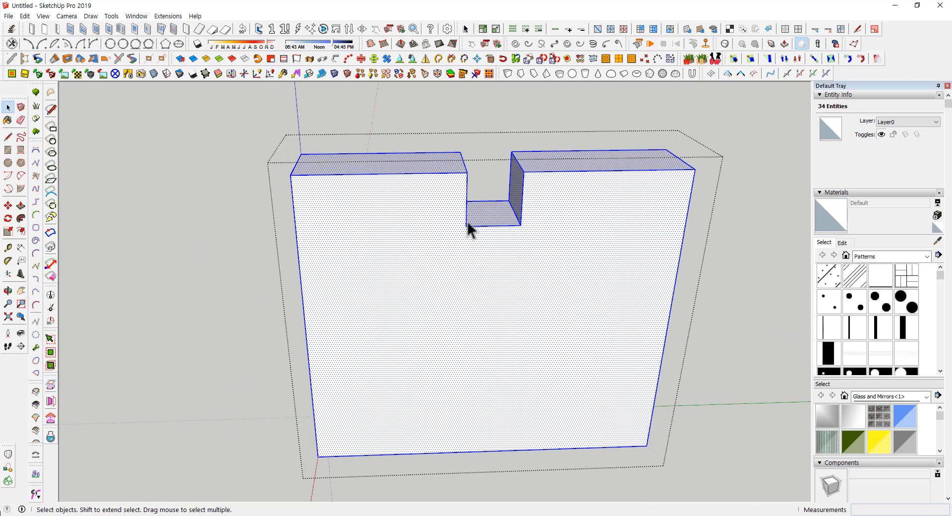
pyautogui.click(479, 227)
pyautogui.scroll(3, 523, 226)
pyautogui.keyDown('shift'); pyautogui.click(522, 211); pyautogui.keyUp('shift')
pyautogui.press('f')
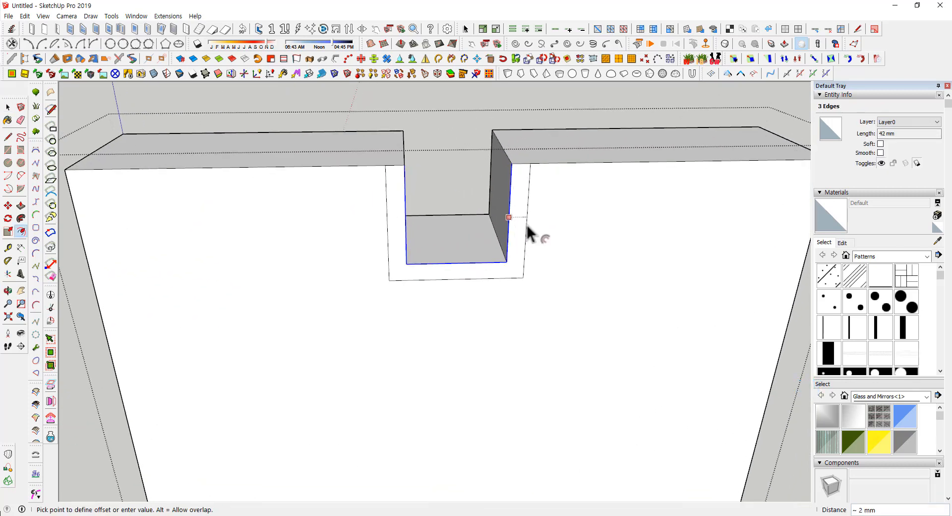
# Draw a line from the offset outline's lower corner down along the blue axis and on to the block's outer edge near its base
pyautogui.scroll(-2, 528, 226)
pyautogui.moveTo(499, 233)
pyautogui.mouseDown(button='middle')
pyautogui.moveTo(447, 174)
pyautogui.moveTo(391, 170)
pyautogui.moveTo(348, 338)
pyautogui.moveTo(425, 196)
pyautogui.mouseUp(button='middle')
pyautogui.press('space')
pyautogui.press('l')
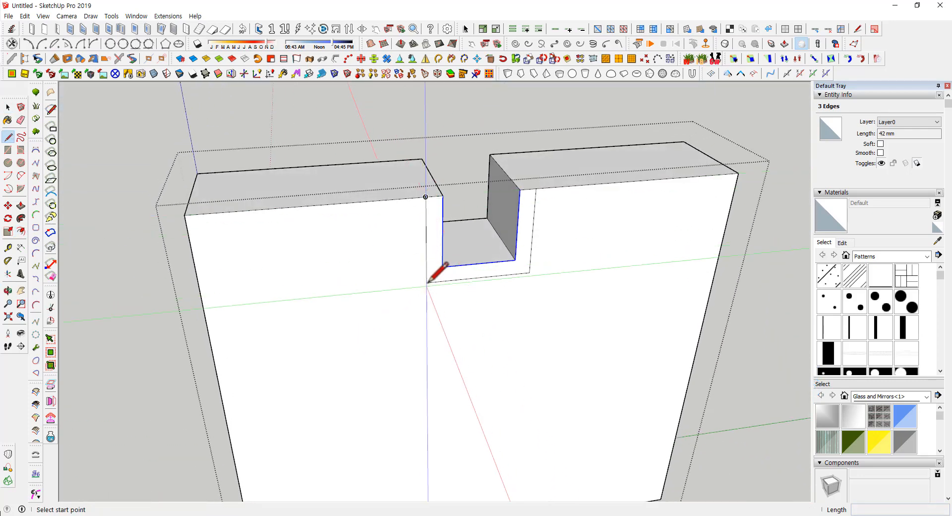
pyautogui.moveTo(427, 282); pyautogui.dragTo(415, 242, button='middle')
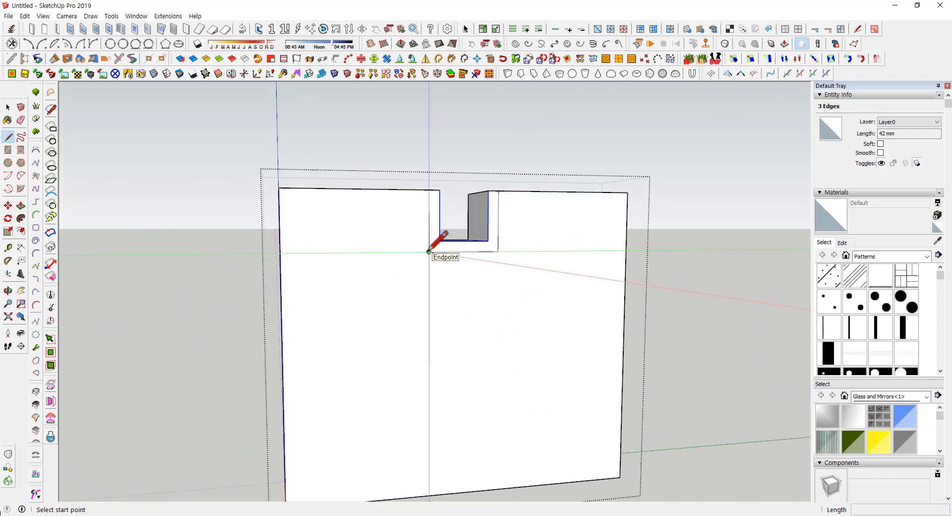
pyautogui.click(429, 251)
pyautogui.keyDown('shift'); pyautogui.moveTo(439, 388); pyautogui.dragTo(432, 341, button='middle'); pyautogui.keyUp('shift')
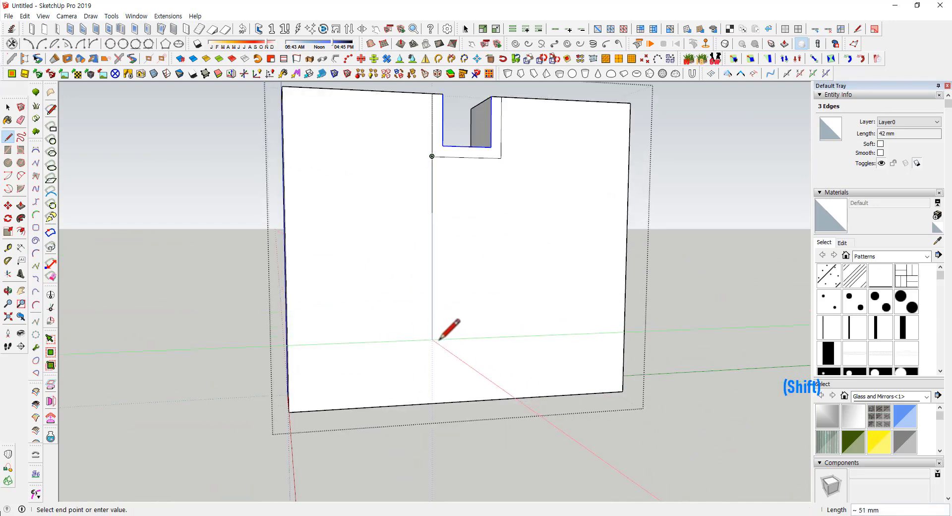
pyautogui.click(288, 386)
# Push the outlined face beside the notch 20 mm through the block to remove that side
pyautogui.press('space')
pyautogui.click(375, 254)
pyautogui.moveTo(375, 254); pyautogui.dragTo(426, 297, button='middle')
pyautogui.keyDown('shift'); pyautogui.moveTo(426, 297); pyautogui.dragTo(441, 356, button='middle'); pyautogui.keyUp('shift')
pyautogui.moveTo(427, 278); pyautogui.dragTo(382, 238)
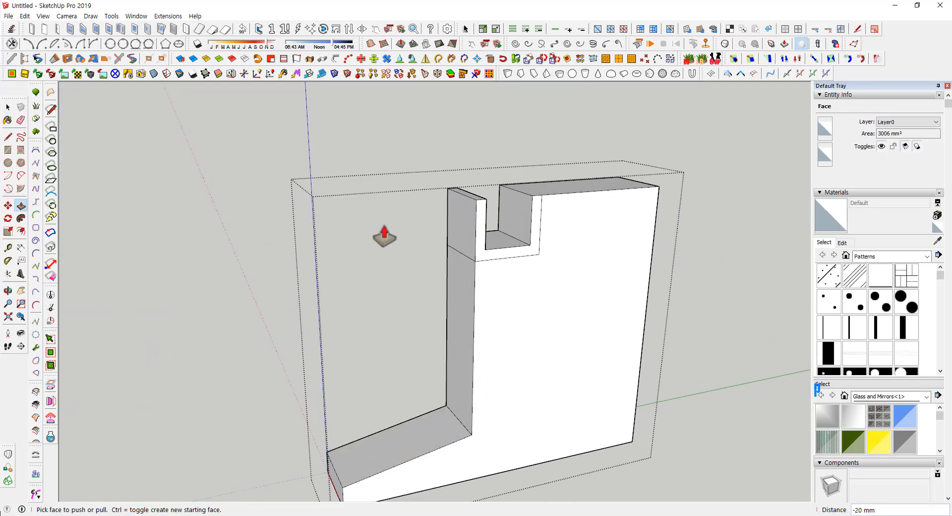
pyautogui.moveTo(382, 238); pyautogui.dragTo(395, 357, button='middle')
# Mirror the two profile edges onto the other side of the front face and push the outlined area through the block
pyautogui.press('space')
pyautogui.keyDown('shift'); pyautogui.moveTo(487, 269); pyautogui.dragTo(390, 224, button='middle'); pyautogui.keyUp('shift')
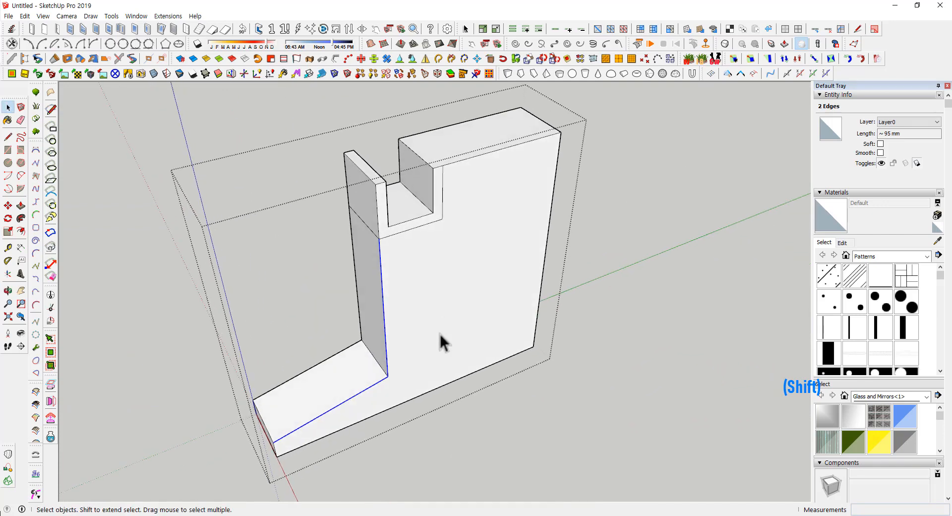
pyautogui.click(457, 404)
pyautogui.moveTo(436, 337); pyautogui.dragTo(543, 276, button='middle')
pyautogui.press('space')
pyautogui.press('p')
pyautogui.moveTo(536, 243); pyautogui.dragTo(529, 187)
pyautogui.click(528, 188)
pyautogui.moveTo(529, 188); pyautogui.dragTo(474, 390, button='middle')
# Round the inner corner edge between upright and foot, on the side away from the origin, with a 15 mm offset and 24 segments
pyautogui.press('space')
pyautogui.keyDown('shift'); pyautogui.click(438, 352); pyautogui.keyUp('shift')
pyautogui.press('f')
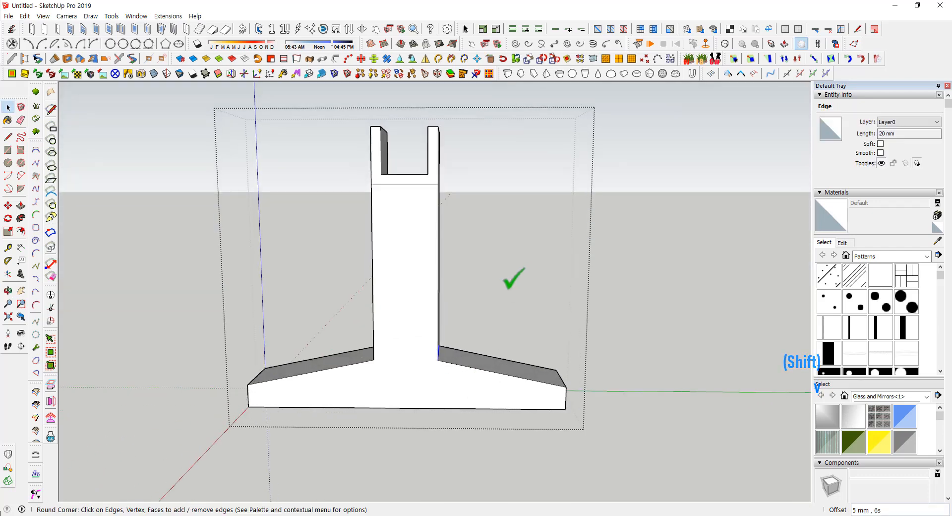
pyautogui.moveTo(504, 266); pyautogui.dragTo(519, 296, button='middle')
pyautogui.click(269, 106)
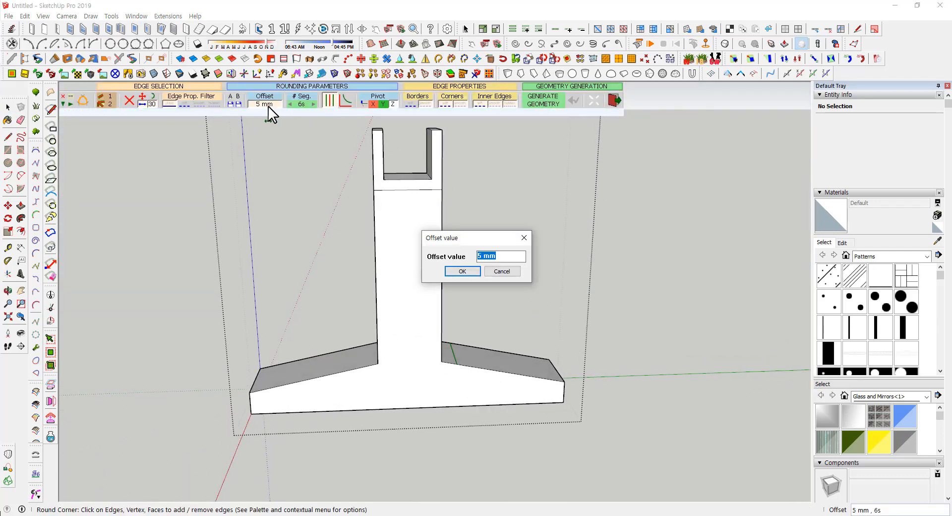
pyautogui.write('15')
pyautogui.press('Return')
pyautogui.write('24s')
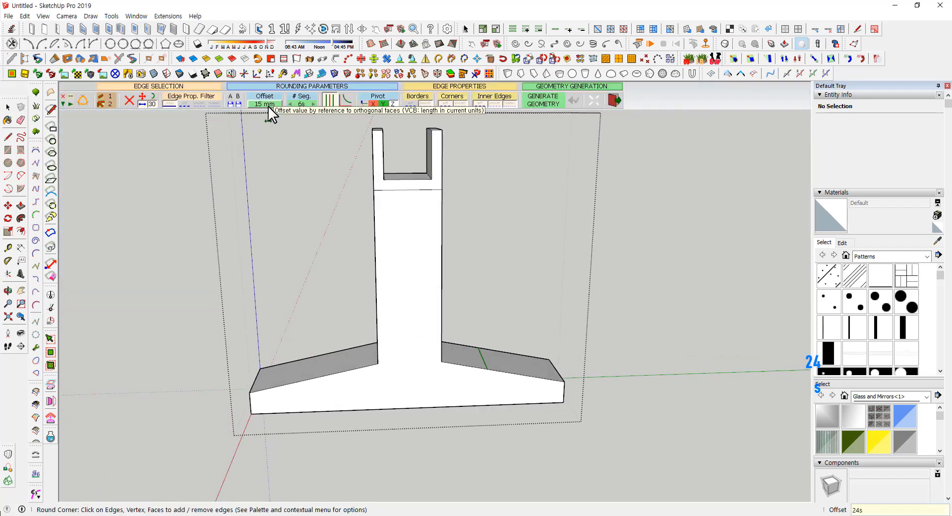
pyautogui.press('Return')
pyautogui.press('Return')
# Round the opposite inner corner edge between the upright and the foot with the same 15 mm, 24-segment Round Corner settings
pyautogui.moveTo(127, 302); pyautogui.dragTo(375, 360, button='middle')
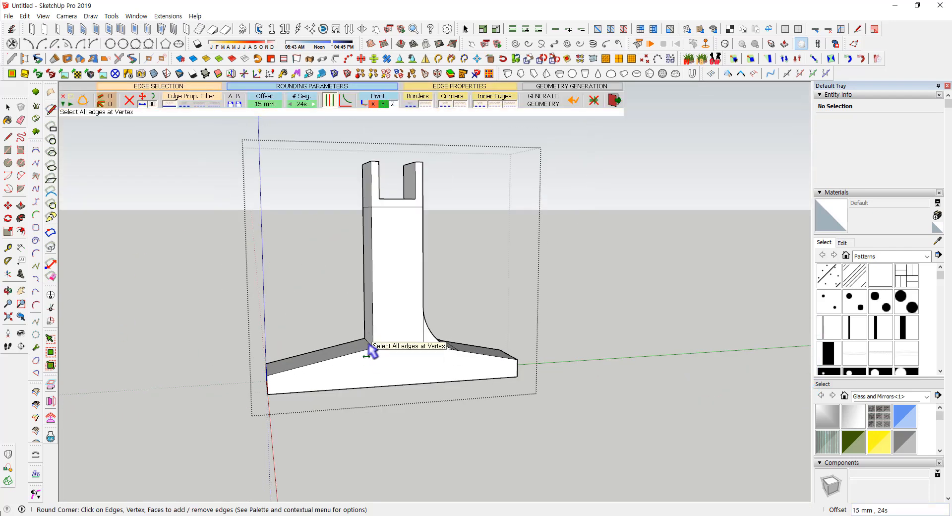
pyautogui.click(372, 351)
pyautogui.scroll(2, 373, 352)
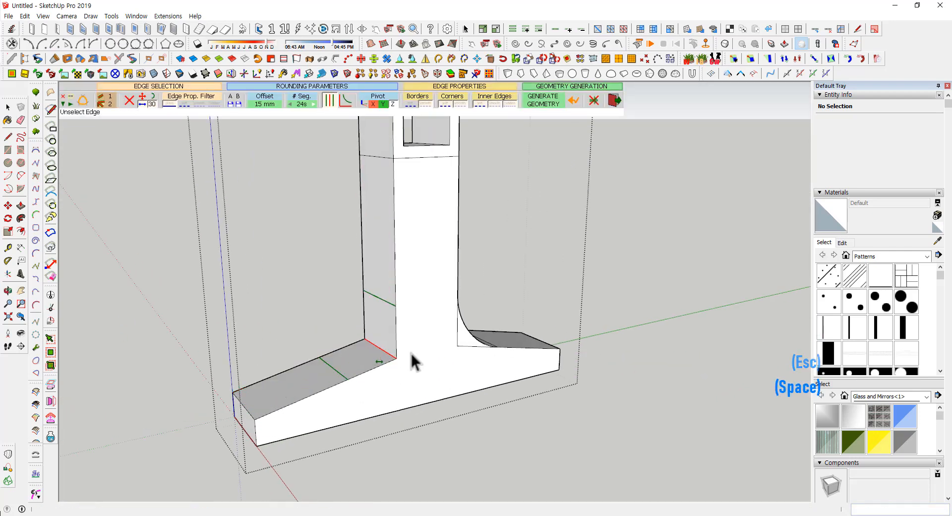
pyautogui.press('space')
pyautogui.moveTo(512, 351); pyautogui.dragTo(356, 329, button='middle')
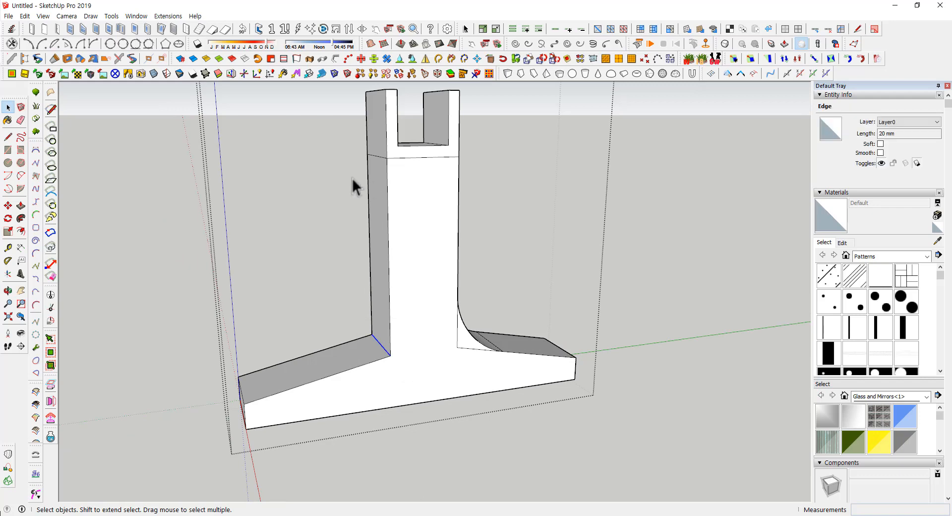
pyautogui.hotkey('shift', 'r')
pyautogui.click(341, 238)
pyautogui.moveTo(339, 236); pyautogui.dragTo(366, 308, button='middle')
# Erase the leftover corner lines beside the rounded fillets on the stand's faces
pyautogui.scroll(2, 366, 308)
pyautogui.press('e')
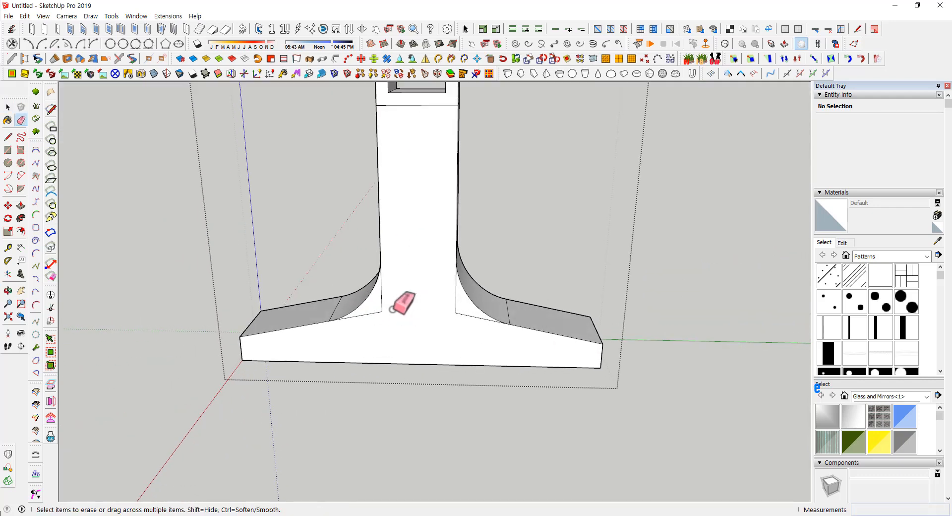
pyautogui.moveTo(455, 311); pyautogui.dragTo(457, 316)
pyautogui.scroll(-3, 456, 313)
pyautogui.moveTo(347, 313); pyautogui.dragTo(443, 302, button='middle')
pyautogui.moveTo(213, 322); pyautogui.dragTo(381, 358, button='middle')
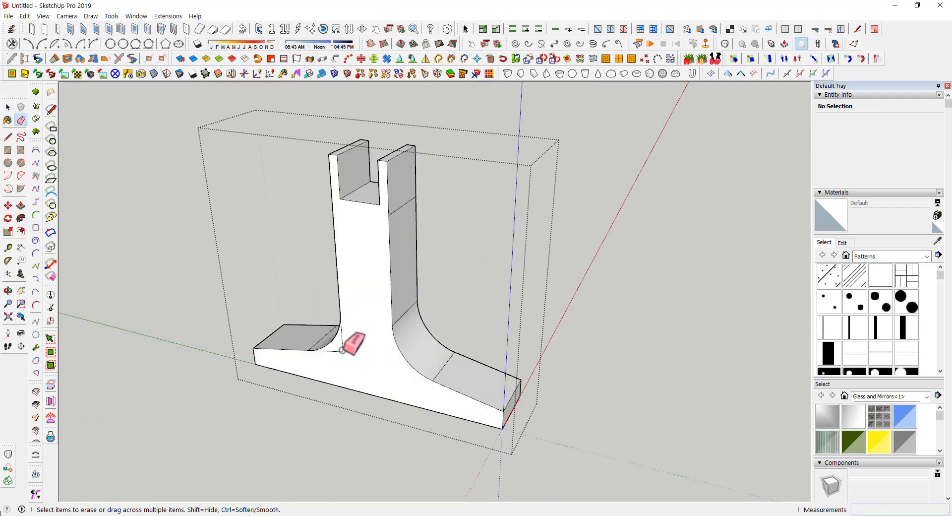
# Try to round the four top corner edges of the notch arms with a 15 mm offset and 24 segments
pyautogui.scroll(-3, 342, 350)
pyautogui.moveTo(385, 257); pyautogui.dragTo(618, 276, button='middle')
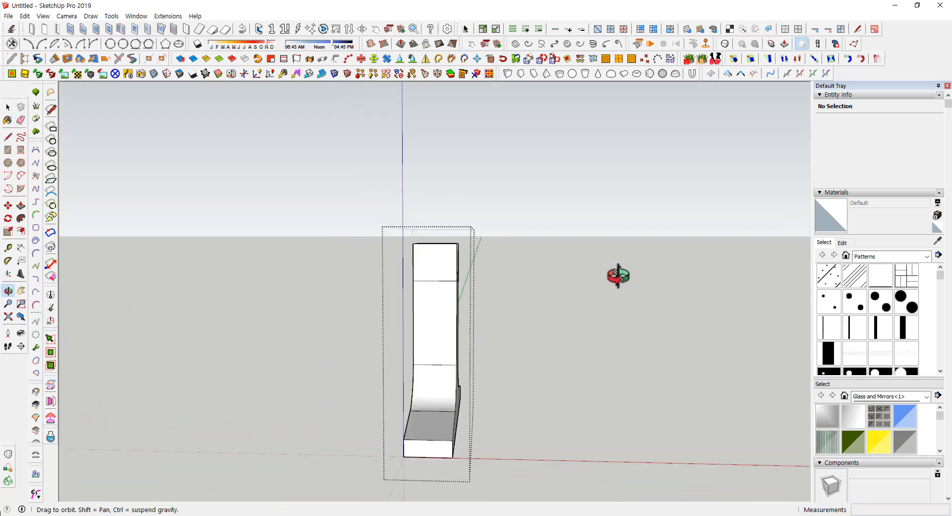
pyautogui.scroll(3, 449, 244)
pyautogui.moveTo(447, 246); pyautogui.dragTo(459, 247, button='middle')
pyautogui.press('space')
pyautogui.moveTo(396, 236); pyautogui.dragTo(413, 253)
pyautogui.keyDown('shift'); pyautogui.moveTo(461, 237); pyautogui.dragTo(478, 254); pyautogui.keyUp('shift')
pyautogui.moveTo(467, 299); pyautogui.dragTo(510, 307, button='middle')
pyautogui.press('v')
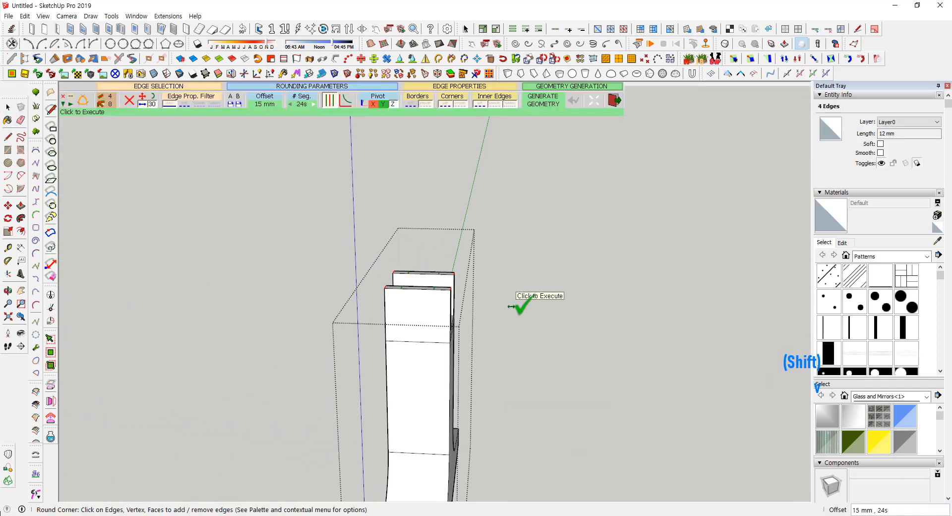
pyautogui.press('Return')
pyautogui.press('Return')
pyautogui.hotkey('ctrl', 'z')
# Round the four top corner edges of the notch arms with a 5 mm offset and 24 segments
pyautogui.moveTo(367, 254); pyautogui.dragTo(396, 299)
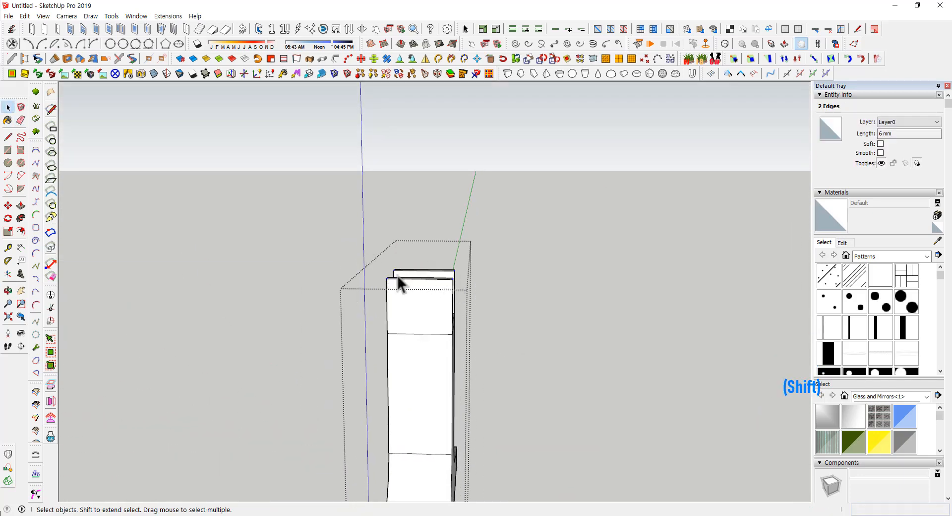
pyautogui.moveTo(397, 275); pyautogui.dragTo(508, 299, button='middle')
pyautogui.press('v')
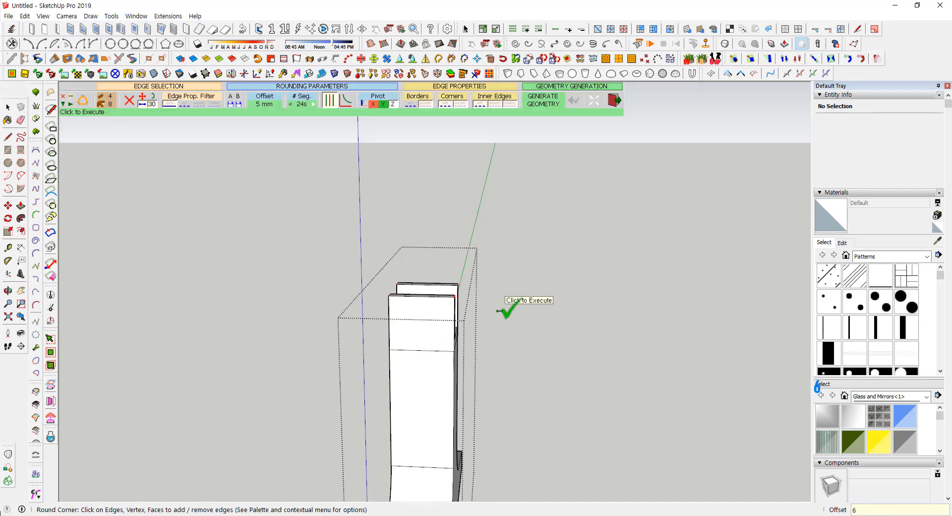
pyautogui.scroll(-3, 504, 297)
pyautogui.moveTo(503, 297); pyautogui.dragTo(144, 300, button='middle')
pyautogui.moveTo(198, 353); pyautogui.dragTo(408, 304, button='middle')
pyautogui.scroll(4, 403, 292)
pyautogui.press('space')
# Switch to the standard right view in parallel projection and frame the notch
pyautogui.scroll(-1, 408, 303)
pyautogui.keyDown('shift'); pyautogui.moveTo(408, 304); pyautogui.dragTo(372, 288, button='middle'); pyautogui.keyUp('shift')
pyautogui.scroll(-1, 372, 287)
pyautogui.moveTo(372, 288); pyautogui.dragTo(397, 300, button='middle')
pyautogui.moveTo(451, 318); pyautogui.dragTo(329, 323, button='middle')
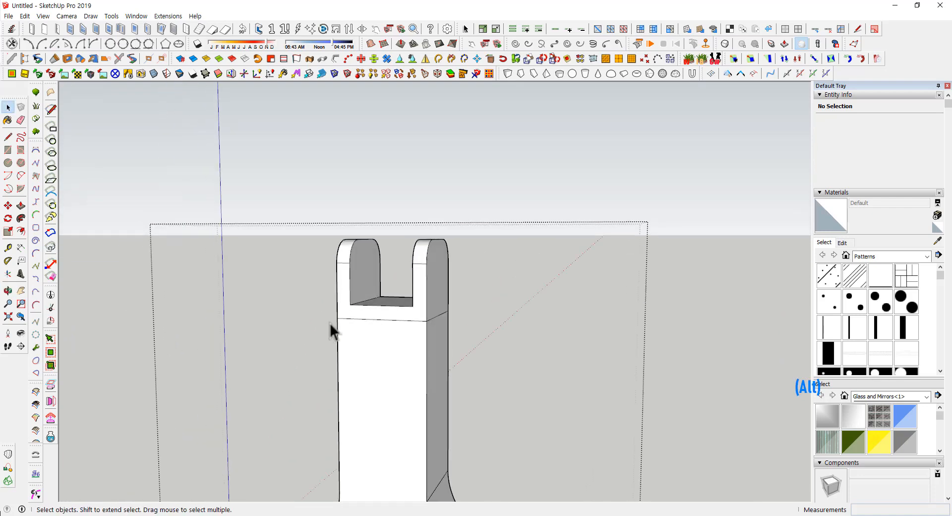
pyautogui.hotkey('alt', 'f')
pyautogui.hotkey('shift', 'a')
pyautogui.hotkey('alt', 'r')
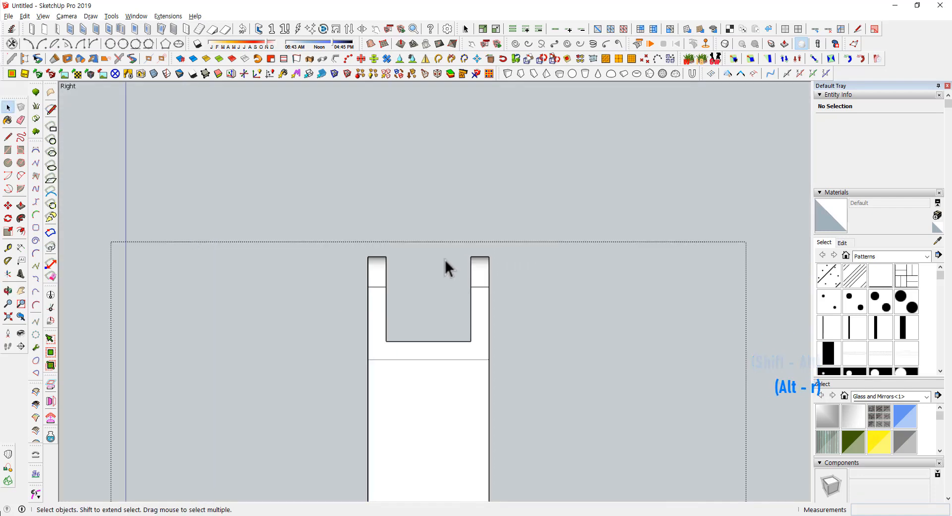
pyautogui.scroll(3, 328, 354)
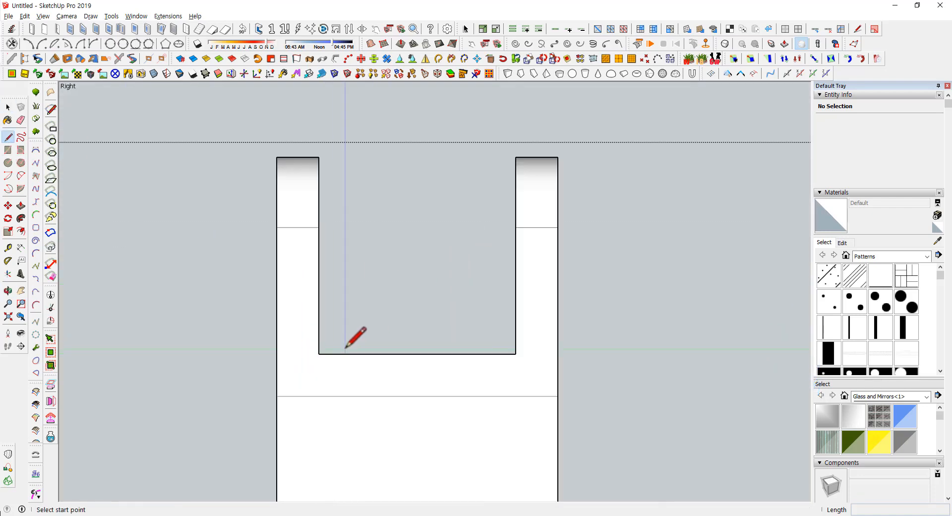
pyautogui.hotkey('alt', 'x')
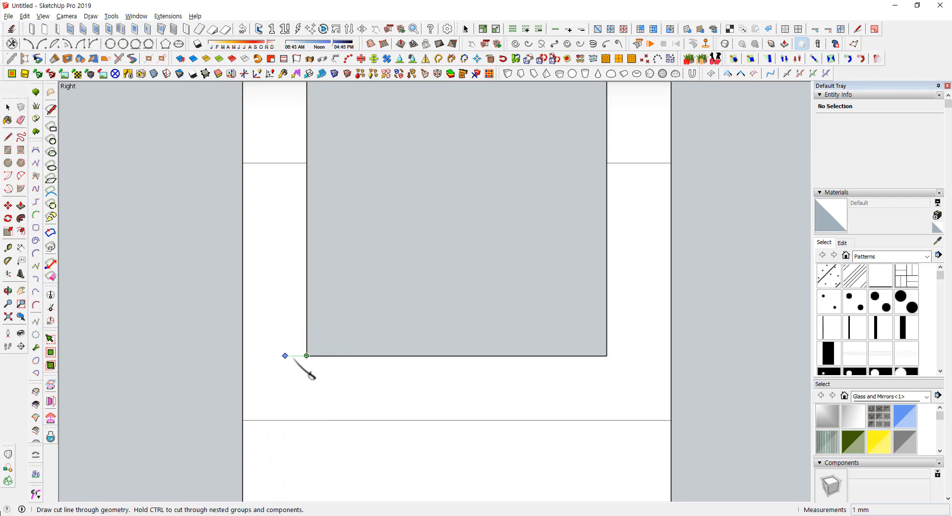
pyautogui.press('space')
pyautogui.scroll(-4, 285, 356)
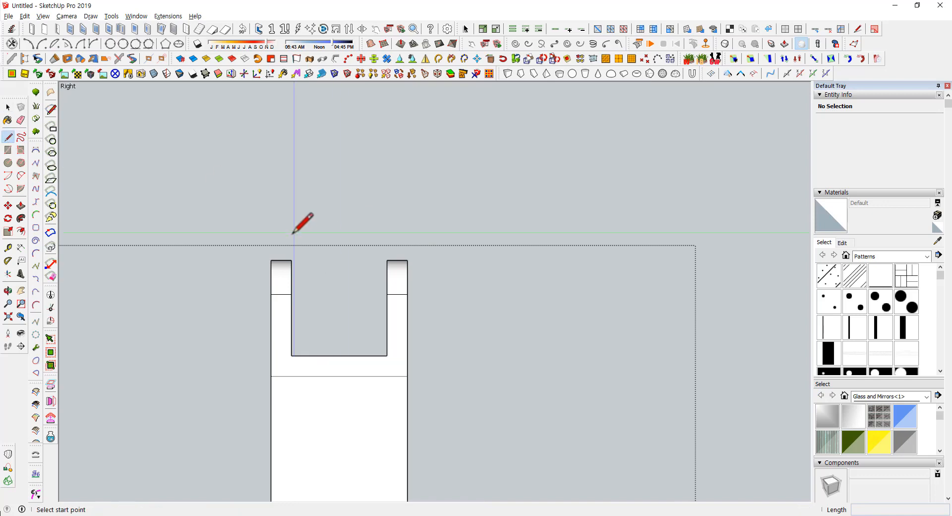
# Draw a vertical line along one inner side of the notch, extending up past the arm's top
pyautogui.click(284, 173)
pyautogui.press('space')
pyautogui.scroll(4, 296, 204)
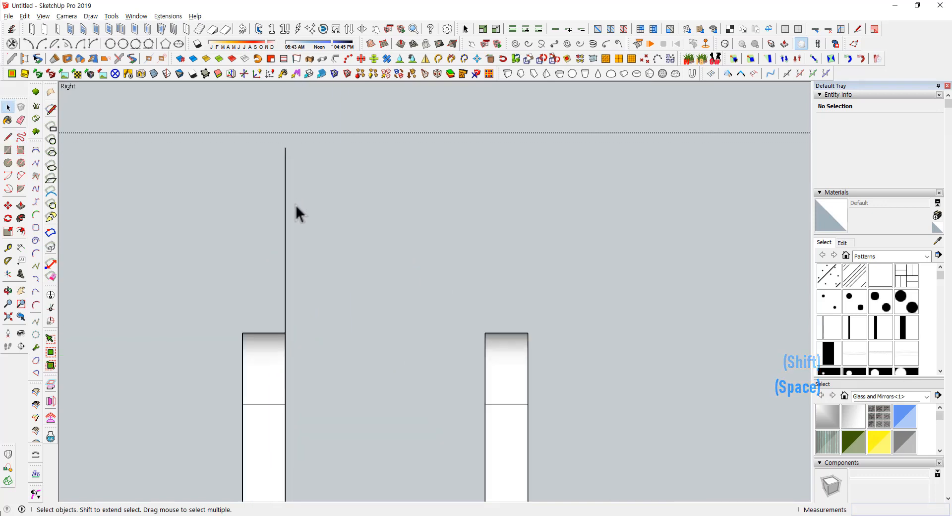
pyautogui.press('space')
pyautogui.click(284, 260)
pyautogui.press('f')
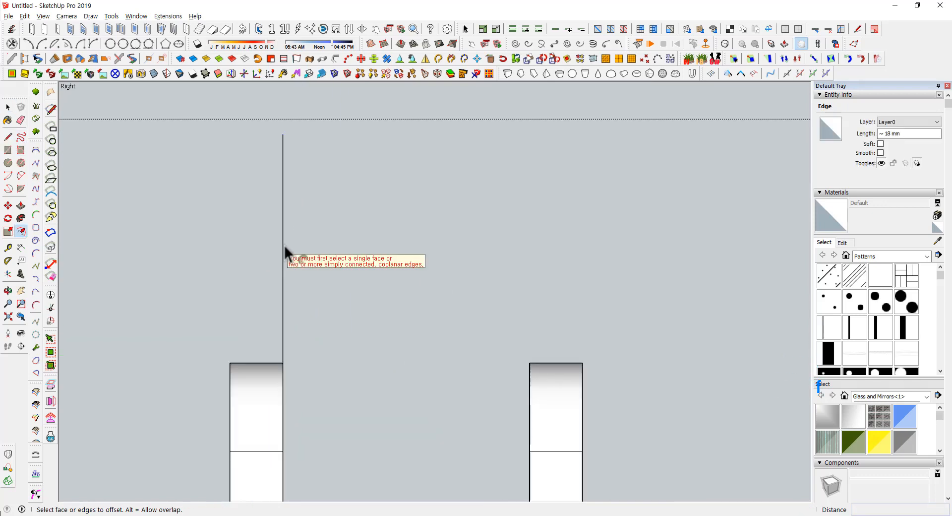
pyautogui.press('space')
# Create a vertical guide parallel to the drawn line, slightly outside the notch's inner side
pyautogui.press('t')
pyautogui.click(283, 212)
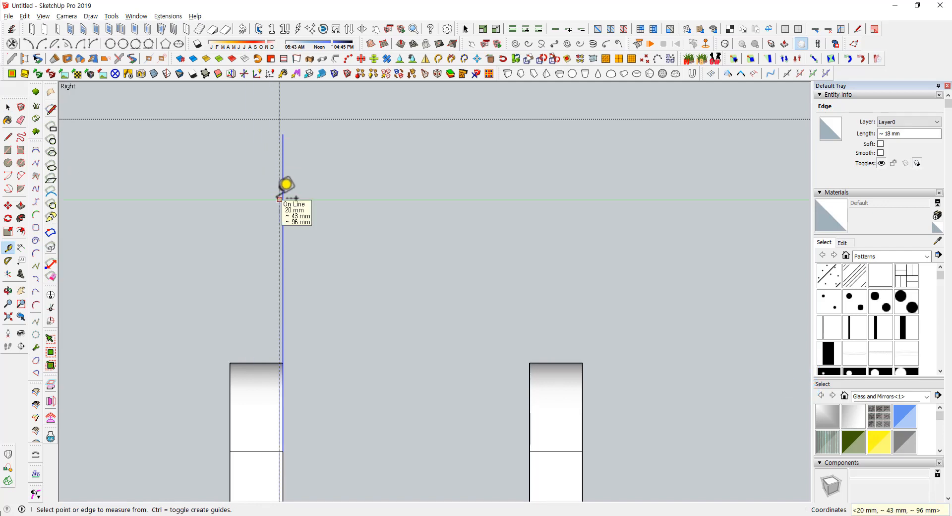
pyautogui.scroll(-2, 287, 209)
# Mirror the vertical guide to the notch's opposite side about the centre of the notch floor
pyautogui.press('space')
pyautogui.click(285, 145)
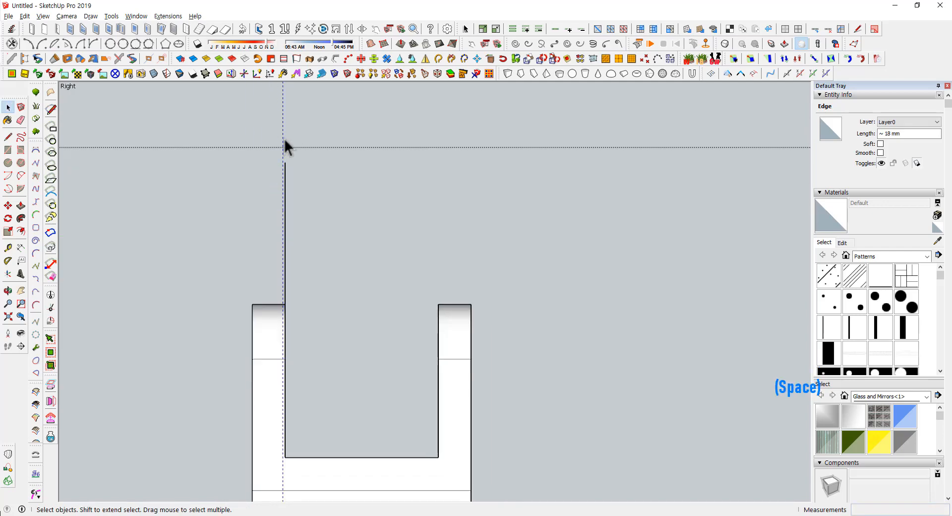
pyautogui.moveTo(285, 145); pyautogui.dragTo(385, 364, button='middle')
pyautogui.hotkey('shift', 'x')
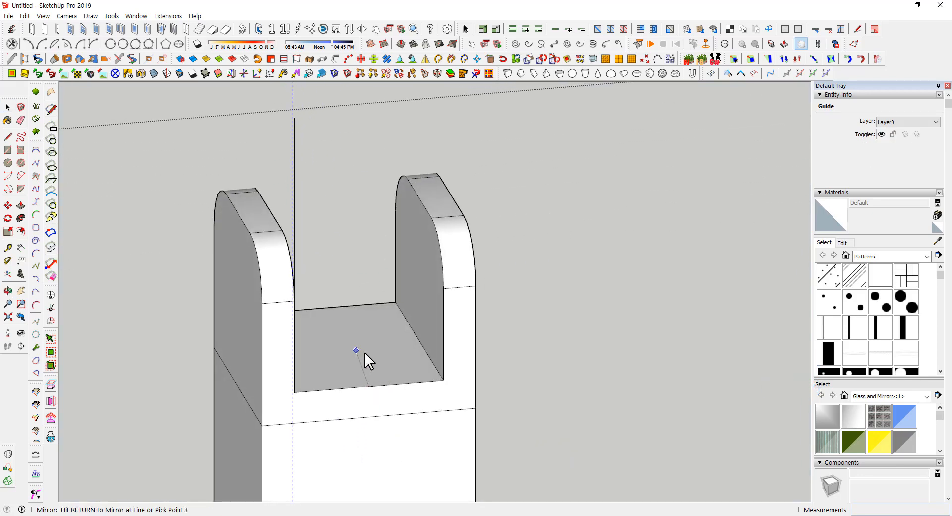
pyautogui.click(350, 354)
pyautogui.click(347, 249)
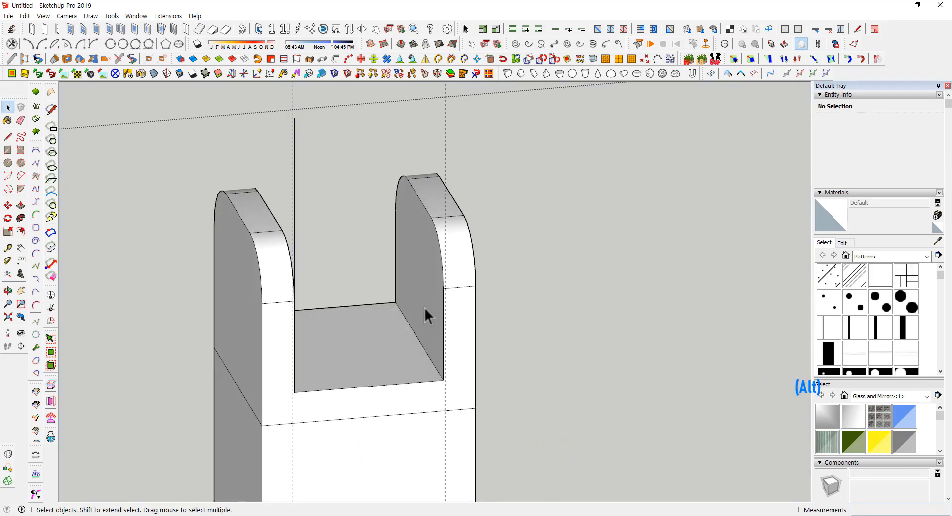
# From the standard right view, cut the left notch arm along its guide from the notch floor to above the top
pyautogui.hotkey('alt', 'f')
pyautogui.hotkey('alt', 'r')
pyautogui.scroll(3, 491, 371)
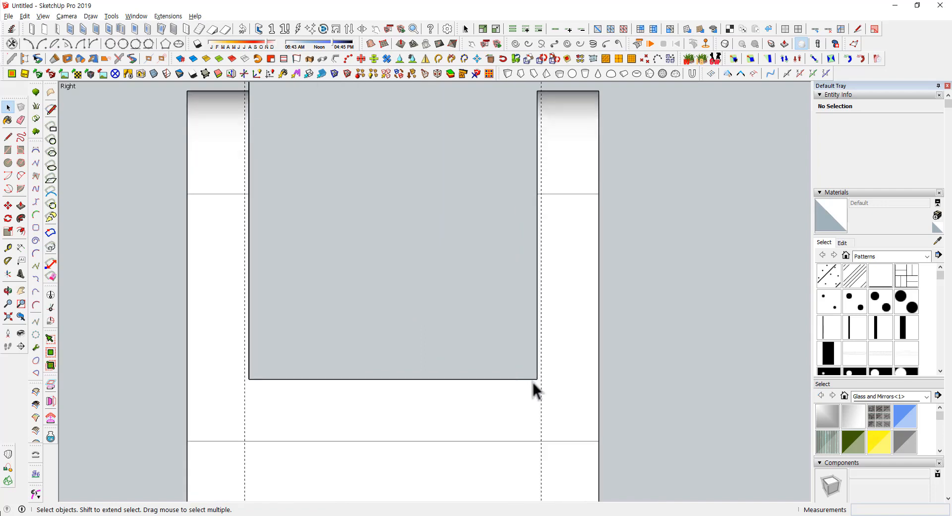
pyautogui.hotkey('alt', 'x')
pyautogui.scroll(2, 242, 379)
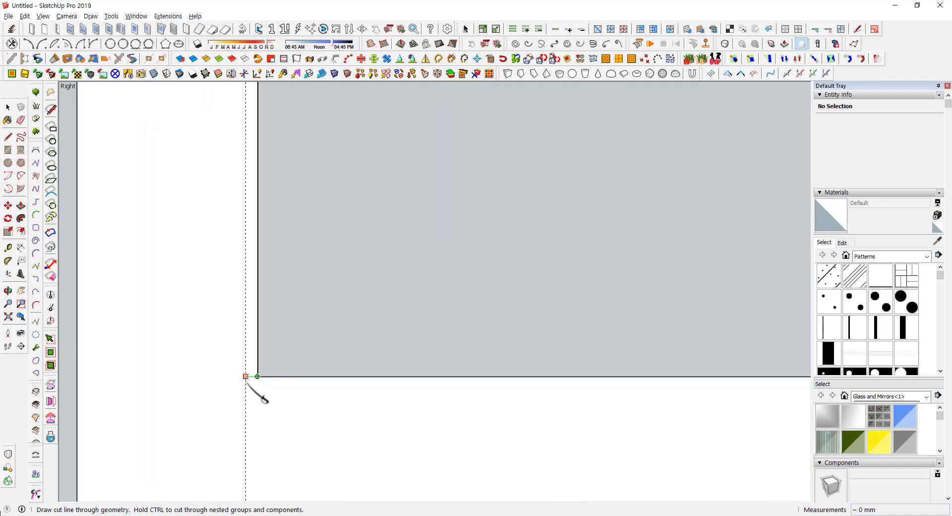
pyautogui.scroll(-4, 245, 347)
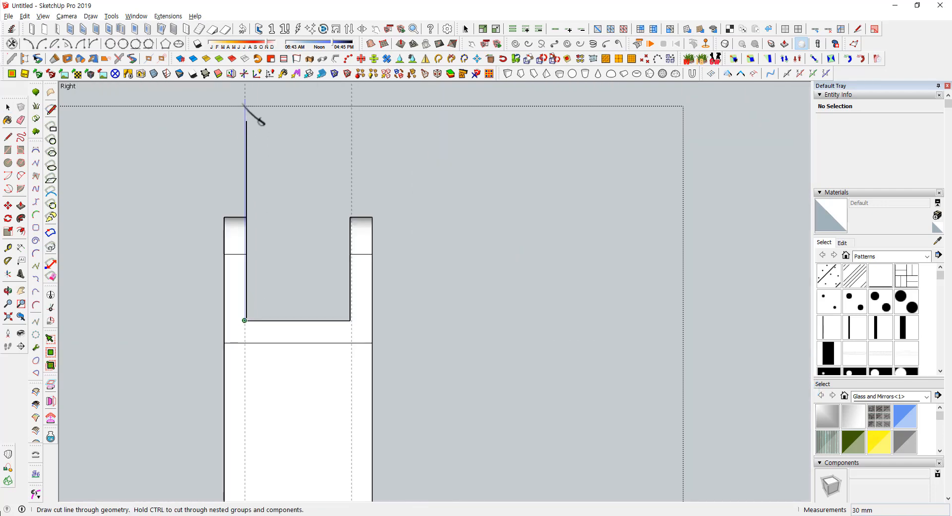
# Cut the right notch arm along the mirrored guide from the notch floor to above the top
pyautogui.scroll(3, 259, 265)
pyautogui.scroll(2, 462, 395)
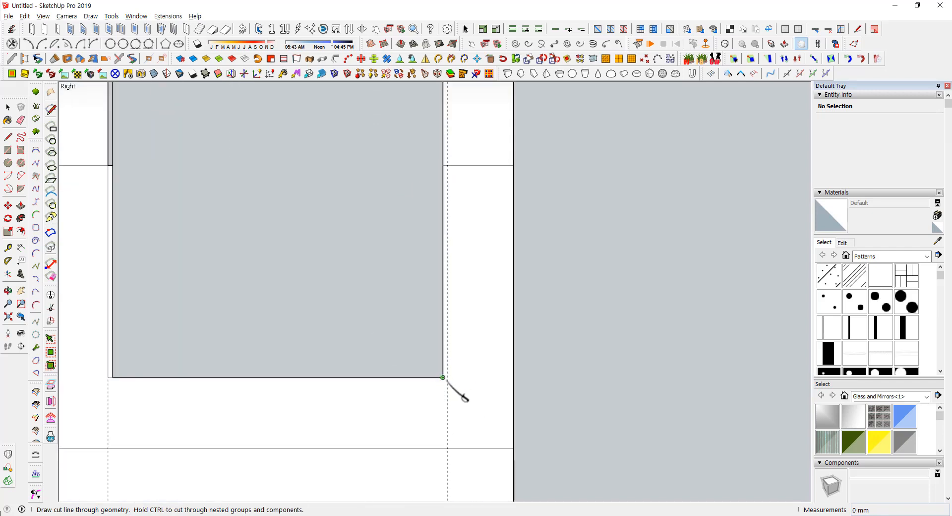
pyautogui.scroll(2, 451, 380)
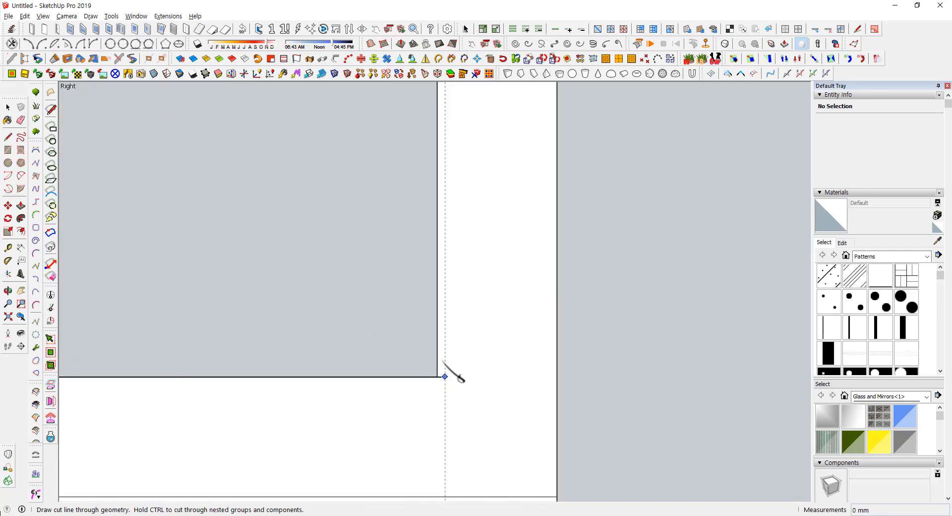
pyautogui.scroll(-3, 446, 317)
pyautogui.press('space')
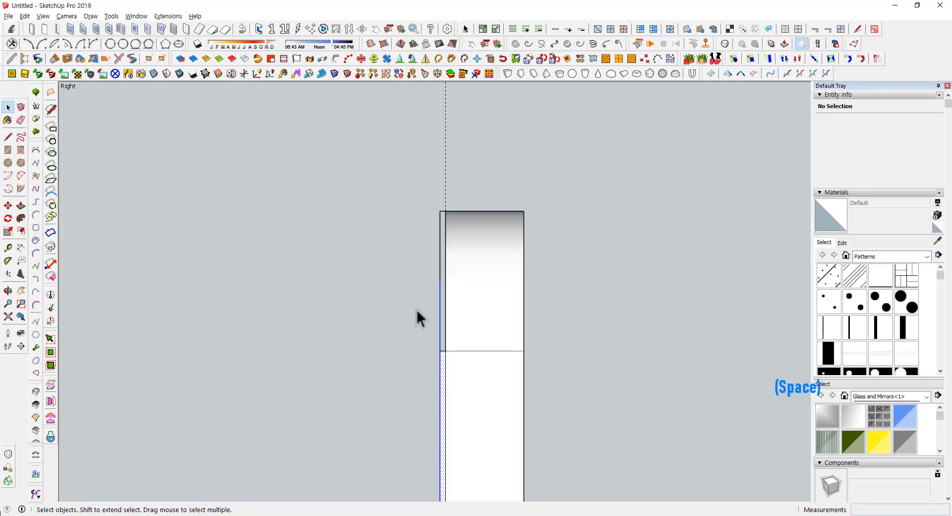
# Delete the thin sliver cut from the inside of the right notch arm
pyautogui.scroll(-2, 417, 297)
pyautogui.scroll(3, 430, 243)
pyautogui.press('Delete')
pyautogui.moveTo(426, 253); pyautogui.dragTo(410, 227)
pyautogui.click(423, 326)
pyautogui.press('Delete')
pyautogui.scroll(-5, 403, 261)
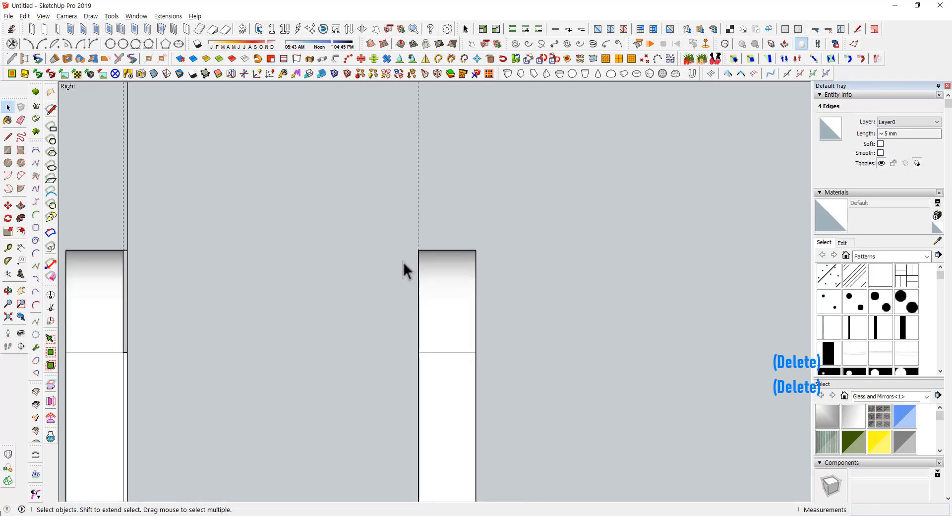
# Delete the thin sliver inside the left notch arm together with the vertical construction line
pyautogui.scroll(2, 236, 350)
pyautogui.moveTo(236, 349); pyautogui.dragTo(217, 196)
pyautogui.press('Delete')
pyautogui.press('Delete')
pyautogui.scroll(-3, 260, 228)
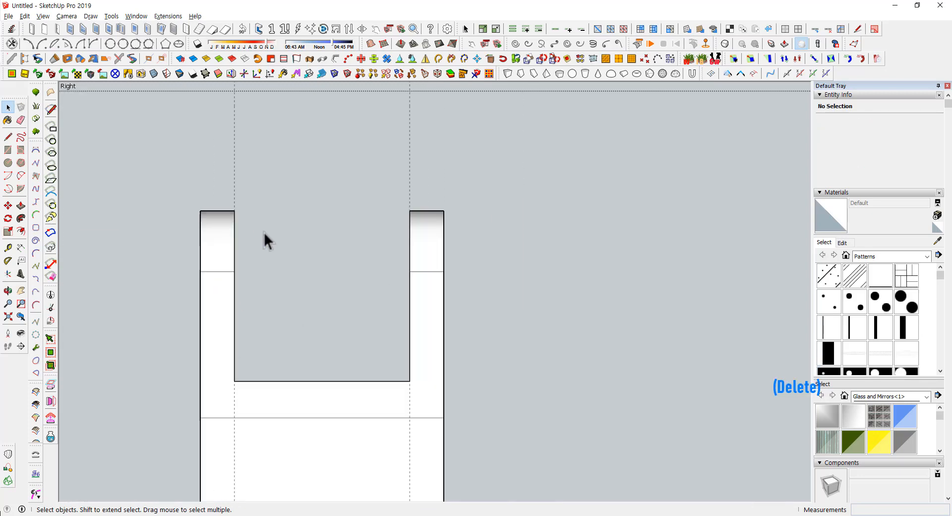
# Draw a line along the open edge between the notch floor and one arm to close the gap
pyautogui.moveTo(264, 232); pyautogui.dragTo(228, 396, button='middle')
pyautogui.scroll(2, 208, 436)
pyautogui.keyDown('shift'); pyautogui.moveTo(203, 446); pyautogui.dragTo(288, 368, button='middle'); pyautogui.keyUp('shift')
pyautogui.scroll(3, 304, 358)
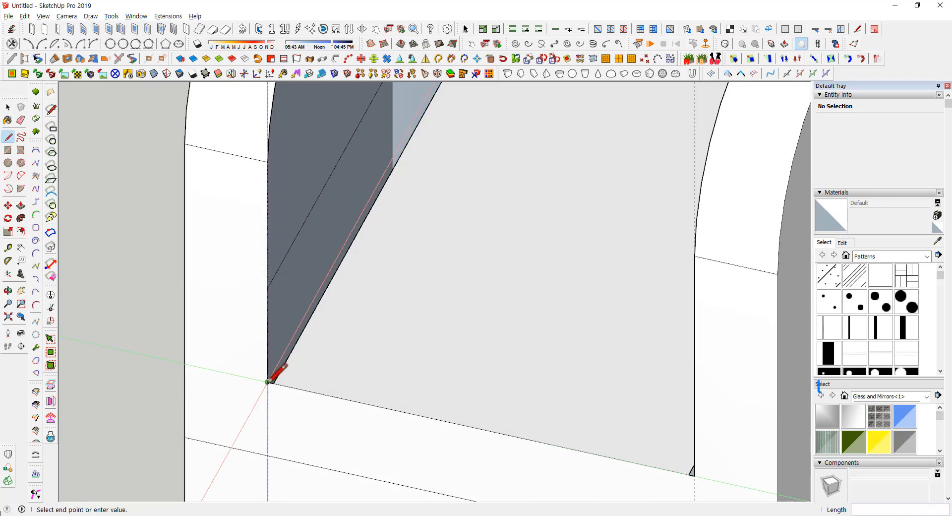
pyautogui.keyDown('shift'); pyautogui.moveTo(431, 109); pyautogui.dragTo(355, 336, button='middle'); pyautogui.keyUp('shift')
pyautogui.click(400, 222)
# Draw a closing line along the other side of the notch floor, between its two end corners
pyautogui.scroll(-2, 402, 223)
pyautogui.moveTo(417, 268); pyautogui.dragTo(546, 271, button='middle')
pyautogui.keyDown('shift'); pyautogui.moveTo(545, 271); pyautogui.dragTo(602, 243, button='middle'); pyautogui.keyUp('shift')
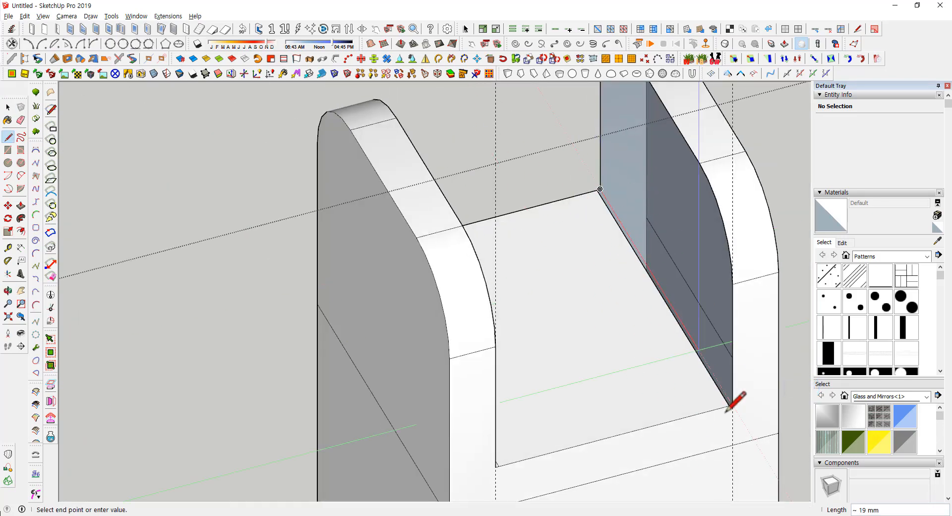
pyautogui.scroll(2, 727, 411)
pyautogui.click(729, 400)
pyautogui.scroll(-3, 728, 400)
# Select all of the stand's connected geometry and remove its leftover coplanar edges
pyautogui.press('space')
pyautogui.tripleClick(525, 326)
pyautogui.moveTo(677, 366); pyautogui.dragTo(466, 275, button='middle')
pyautogui.scroll(-3, 525, 326)
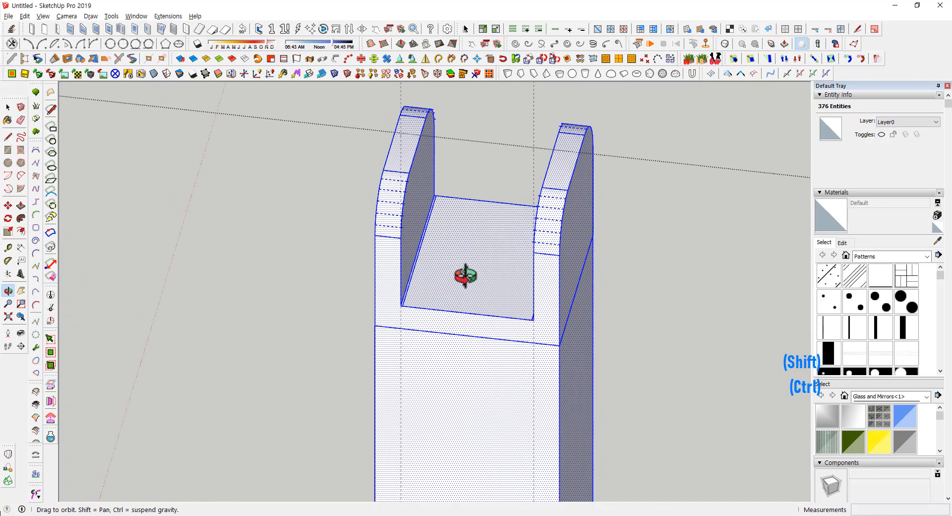
pyautogui.hotkey('ctrl', 'f')
pyautogui.click(514, 310)
pyautogui.scroll(-4, 528, 306)
pyautogui.moveTo(527, 305); pyautogui.dragTo(556, 254, button='middle')
pyautogui.click(525, 311)
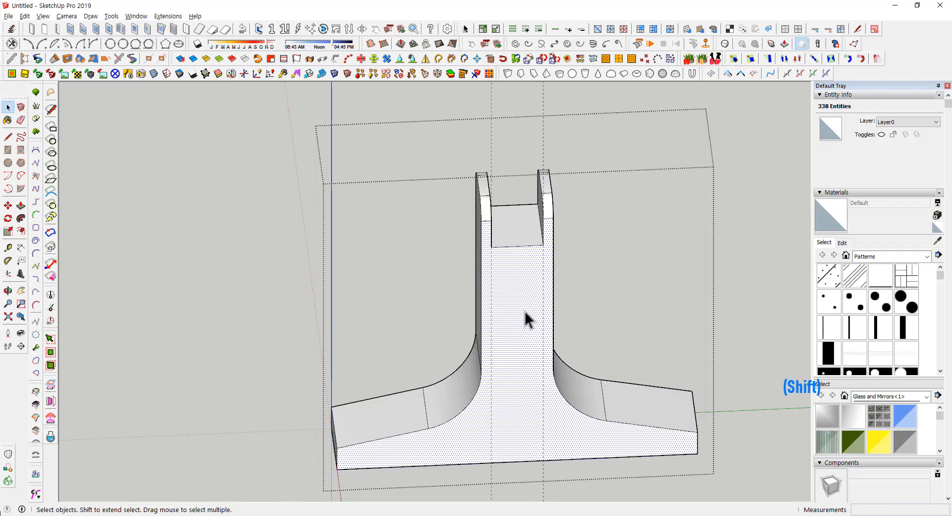
pyautogui.tripleClick(525, 311)
# Leave the stand group, erase the two vertical guides, and reopen the stand for editing
pyautogui.scroll(-3, 533, 320)
pyautogui.moveTo(533, 320); pyautogui.dragTo(546, 230, button='middle')
pyautogui.press('Escape')
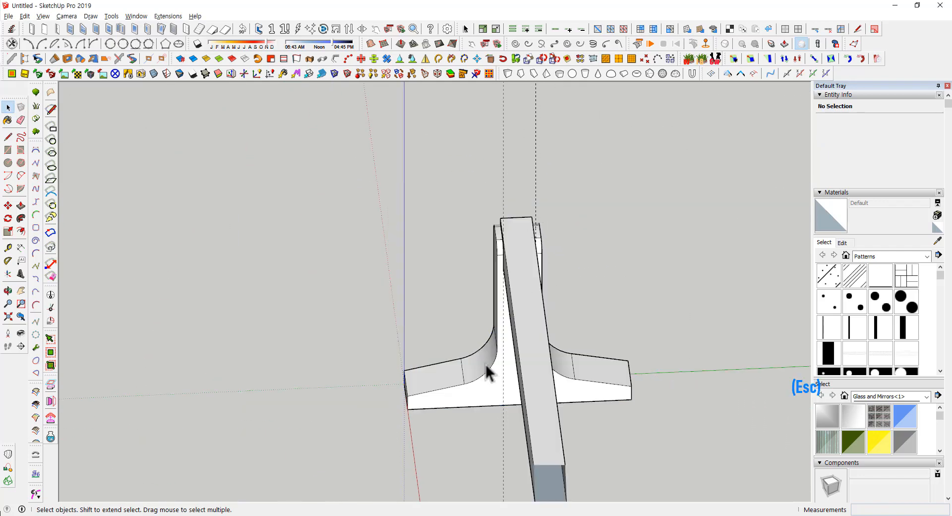
pyautogui.moveTo(486, 366); pyautogui.dragTo(491, 279, button='middle')
pyautogui.click(535, 199)
pyautogui.scroll(-3, 518, 224)
pyautogui.moveTo(506, 248); pyautogui.dragTo(542, 269, button='middle')
pyautogui.scroll(5, 535, 272)
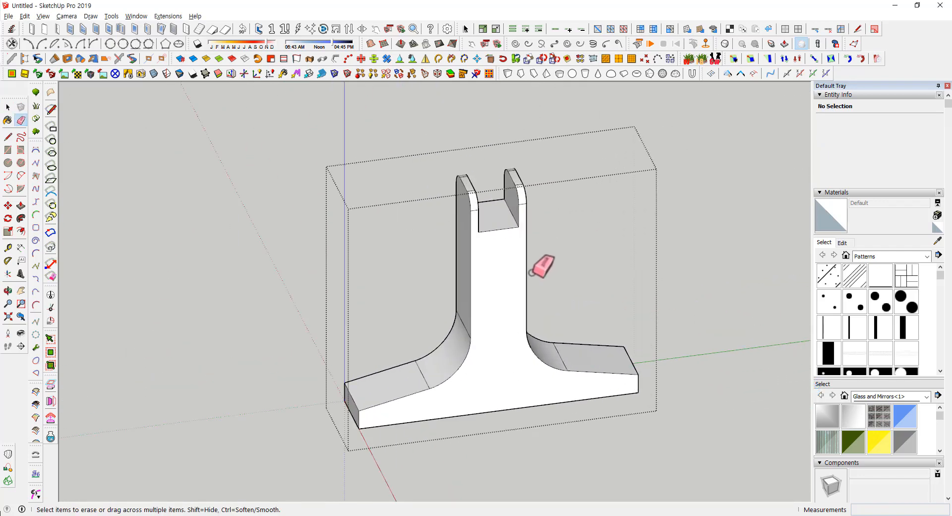
# Round the upper end edges on both sides of the foot with a 4 mm offset and 6 segments
pyautogui.press('space')
pyautogui.click(522, 302)
pyautogui.keyDown('shift'); pyautogui.moveTo(534, 305); pyautogui.dragTo(432, 262, button='middle'); pyautogui.keyUp('shift')
pyautogui.click(534, 318)
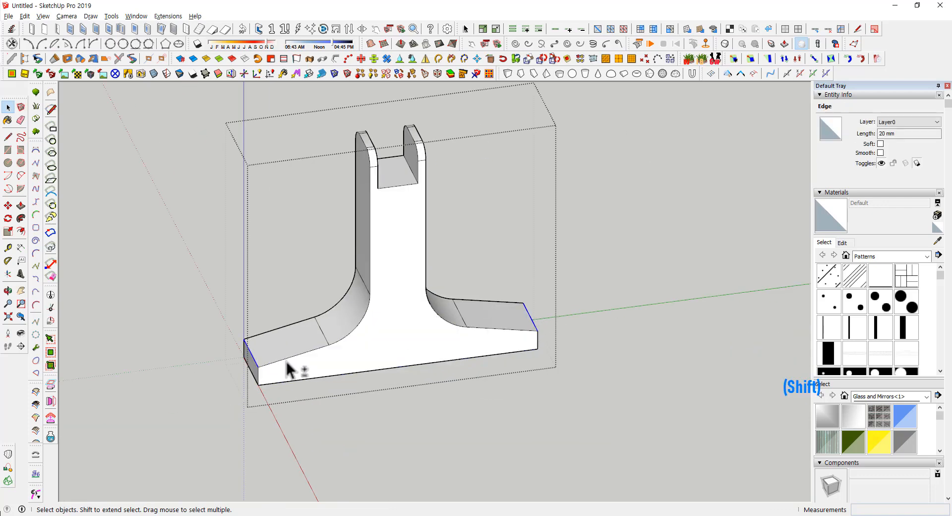
pyautogui.hotkey('shift', 'v')
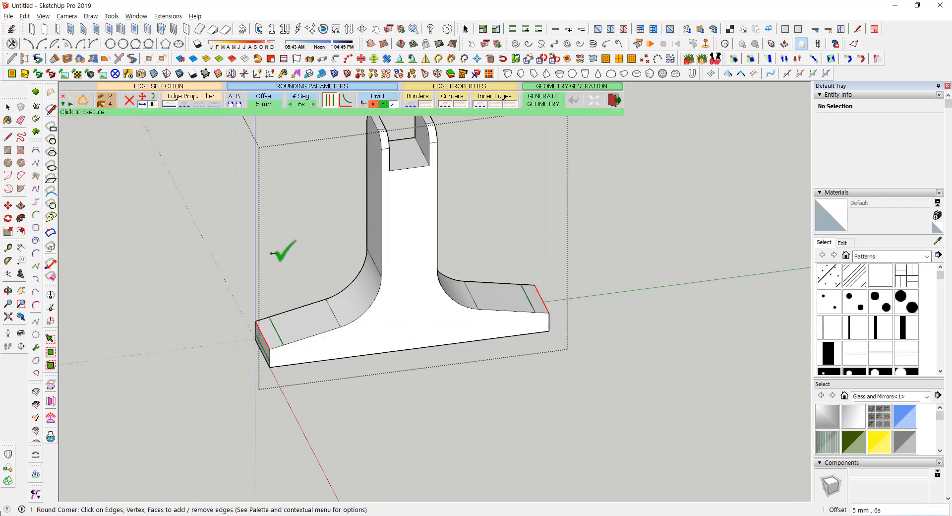
pyautogui.click(280, 252)
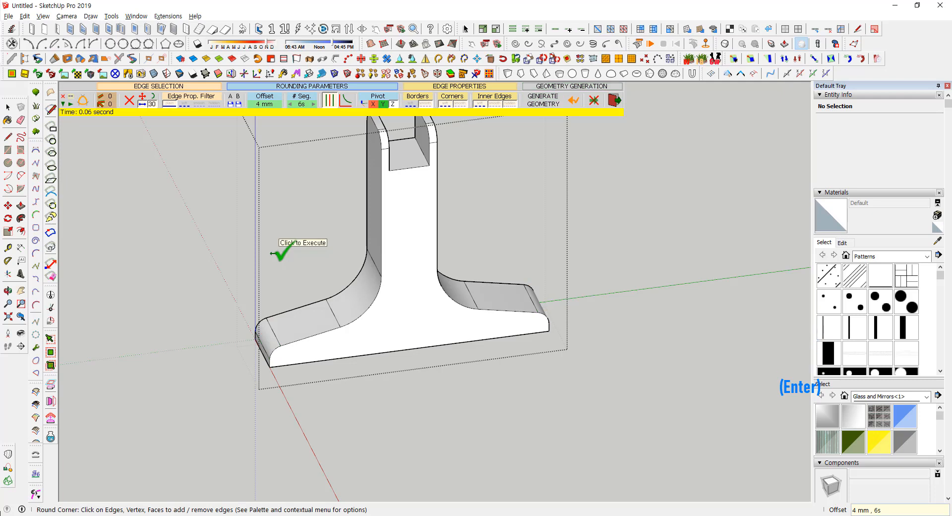
# Pick outline edges of the stand's outer side, working from the foot up around the arm's rounded top
pyautogui.moveTo(278, 253); pyautogui.dragTo(266, 399, button='middle')
pyautogui.scroll(5, 268, 397)
pyautogui.press('space')
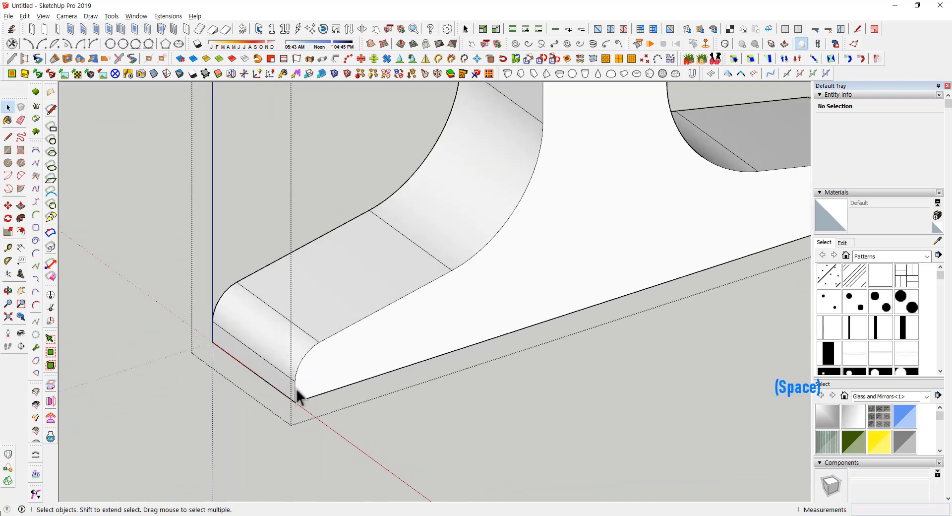
pyautogui.keyDown('shift'); pyautogui.click(502, 234); pyautogui.keyUp('shift')
pyautogui.keyDown('shift'); pyautogui.moveTo(502, 234); pyautogui.dragTo(491, 409, button='middle'); pyautogui.keyUp('shift')
pyautogui.keyDown('shift'); pyautogui.click(500, 231); pyautogui.keyUp('shift')
pyautogui.scroll(-2, 499, 230)
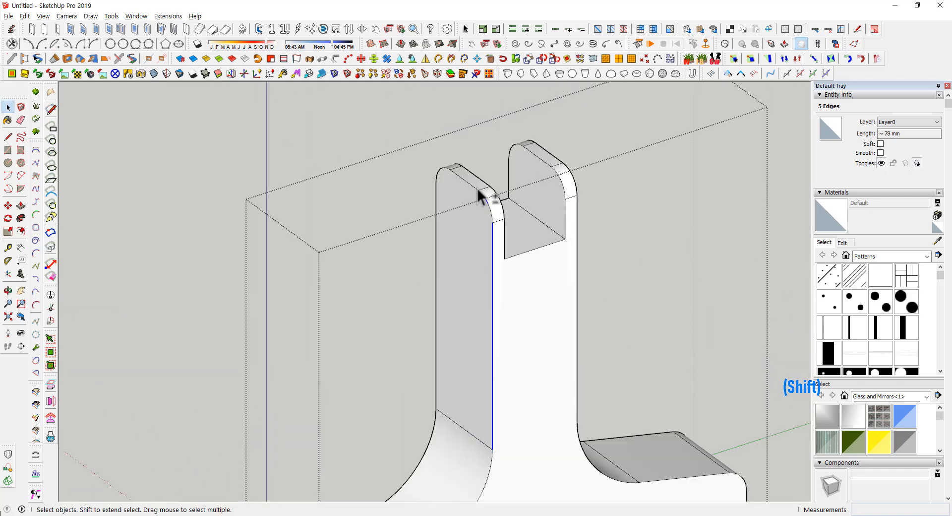
pyautogui.moveTo(447, 171); pyautogui.dragTo(555, 204, button='middle')
pyautogui.keyDown('shift'); pyautogui.moveTo(445, 406); pyautogui.dragTo(446, 268, button='middle'); pyautogui.keyUp('shift')
# Add the outer side's faces and edges down to the foot's end, then deselect everything except the outline edges
pyautogui.keyDown('shift'); pyautogui.doubleClick(436, 264); pyautogui.keyUp('shift')
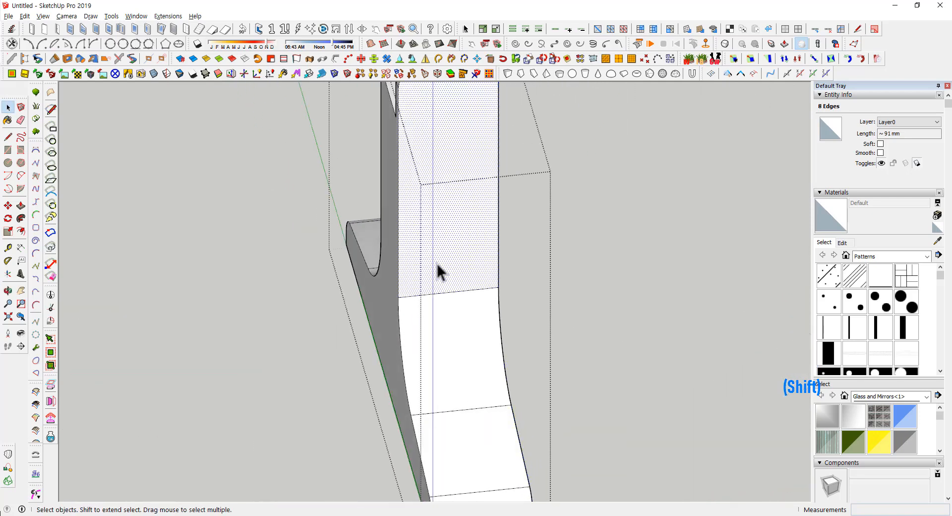
pyautogui.keyDown('shift'); pyautogui.doubleClick(437, 341); pyautogui.keyUp('shift')
pyautogui.keyDown('shift'); pyautogui.moveTo(475, 467); pyautogui.dragTo(418, 331, button='middle'); pyautogui.keyUp('shift')
pyautogui.keyDown('shift'); pyautogui.doubleClick(417, 331); pyautogui.keyUp('shift')
pyautogui.keyDown('shift'); pyautogui.doubleClick(417, 370); pyautogui.keyUp('shift')
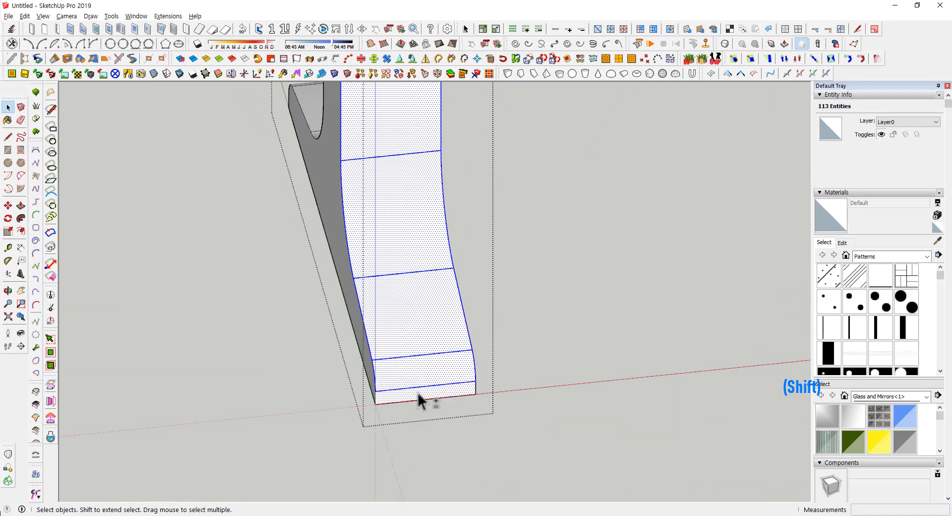
pyautogui.moveTo(418, 393); pyautogui.dragTo(398, 417, button='middle')
pyautogui.keyDown('shift'); pyautogui.click(394, 412); pyautogui.keyUp('shift')
pyautogui.keyDown('shift'); pyautogui.doubleClick(395, 413); pyautogui.keyUp('shift')
pyautogui.keyDown('ctrl'); pyautogui.keyDown('shift'); pyautogui.moveTo(389, 219); pyautogui.dragTo(388, 218); pyautogui.keyUp('shift'); pyautogui.keyUp('ctrl')
# Round the outer side's selected outline edges with a 2 mm offset and 4 segments
pyautogui.moveTo(407, 270); pyautogui.dragTo(189, 188, button='middle')
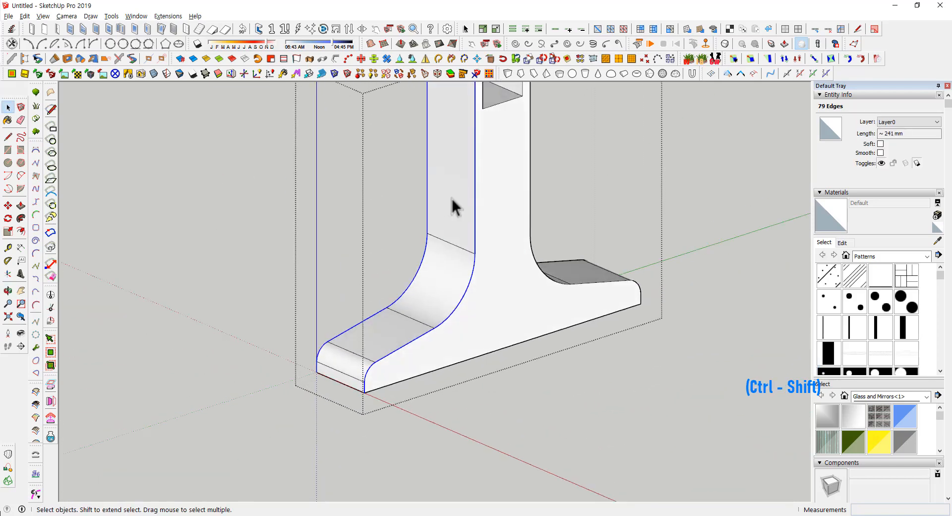
pyautogui.keyDown('shift'); pyautogui.moveTo(451, 198); pyautogui.dragTo(452, 298, button='middle'); pyautogui.keyUp('shift')
pyautogui.moveTo(452, 297); pyautogui.dragTo(504, 296, button='middle')
pyautogui.scroll(3, 446, 290)
pyautogui.write('v')
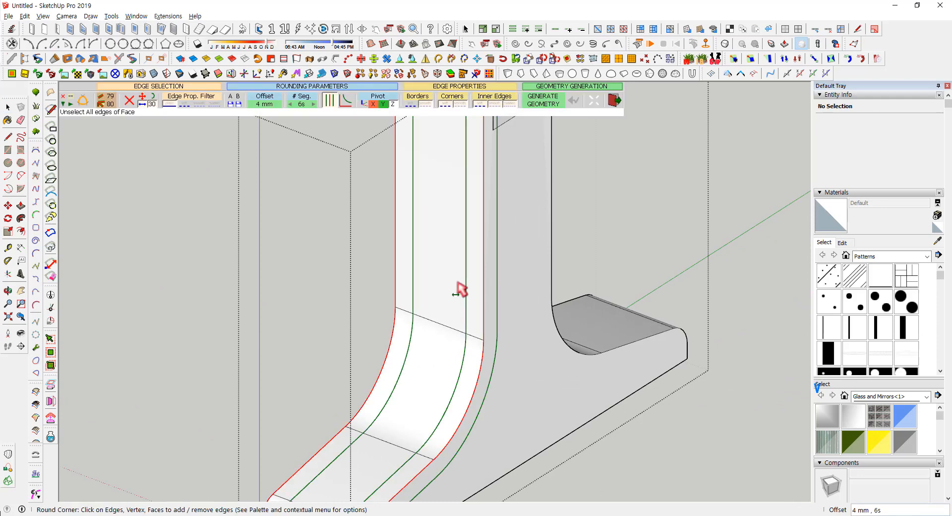
pyautogui.write('2')
pyautogui.press('Return')
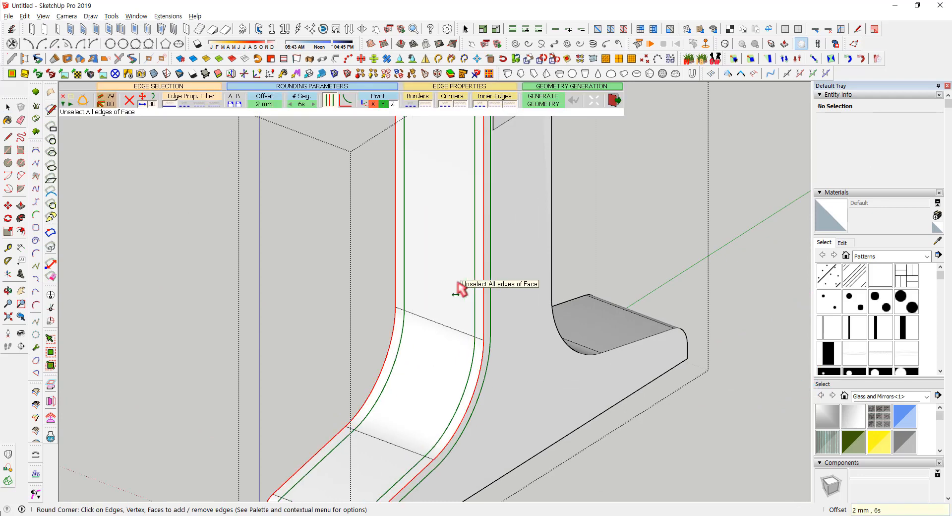
pyautogui.scroll(-2, 501, 278)
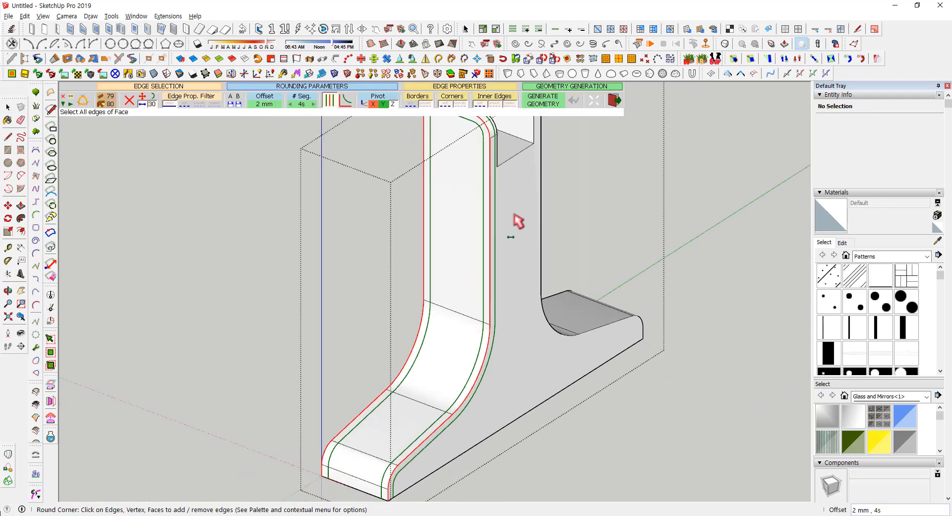
pyautogui.moveTo(512, 206); pyautogui.dragTo(498, 235, button='middle')
pyautogui.scroll(2, 437, 122)
pyautogui.scroll(-1, 327, 211)
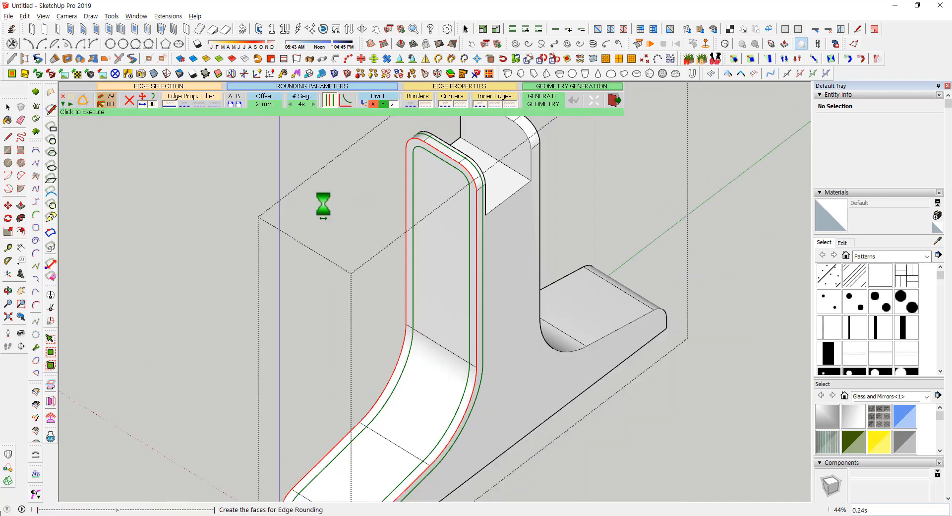
# Select the upright face and the curved fillet face of the stand's opposite outer side with their edges
pyautogui.scroll(-2, 330, 213)
pyautogui.moveTo(330, 213); pyautogui.dragTo(581, 141, button='middle')
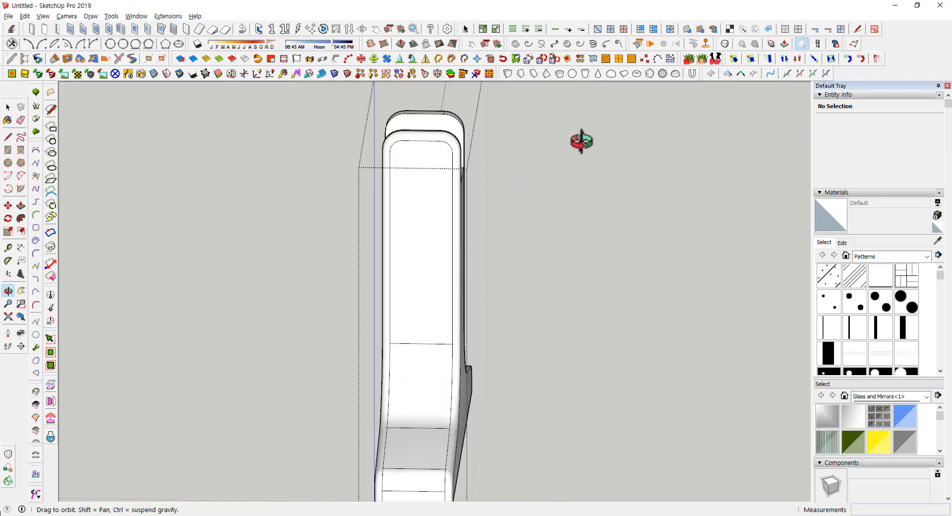
pyautogui.moveTo(582, 142); pyautogui.dragTo(218, 279)
pyautogui.scroll(-2, 389, 292)
pyautogui.moveTo(389, 291)
pyautogui.mouseDown(button='middle')
pyautogui.moveTo(448, 334)
pyautogui.moveTo(466, 206)
pyautogui.moveTo(427, 200)
pyautogui.moveTo(447, 225)
pyautogui.moveTo(233, 396)
pyautogui.mouseUp(button='middle')
pyautogui.scroll(2, 448, 334)
pyautogui.press('space')
pyautogui.click(448, 222)
pyautogui.press('alt')
pyautogui.hotkey('alt', 'r')
pyautogui.doubleClick(429, 340)
pyautogui.keyDown('shift'); pyautogui.doubleClick(441, 410); pyautogui.keyUp('shift')
# Add the opposite foot's sloped, rounded and end faces with their edges to the selection
pyautogui.keyDown('shift'); pyautogui.moveTo(458, 461); pyautogui.dragTo(419, 313, button='middle'); pyautogui.keyUp('shift')
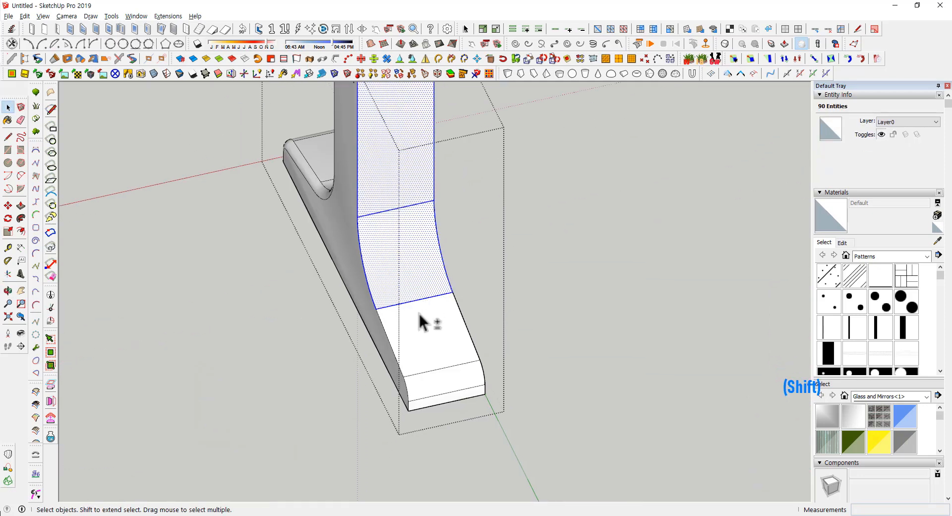
pyautogui.keyDown('shift'); pyautogui.doubleClick(448, 382); pyautogui.keyUp('shift')
pyautogui.scroll(2, 453, 412)
pyautogui.keyDown('shift'); pyautogui.doubleClick(445, 389); pyautogui.keyUp('shift')
pyautogui.scroll(-4, 445, 388)
pyautogui.moveTo(453, 385); pyautogui.dragTo(427, 391, button='middle')
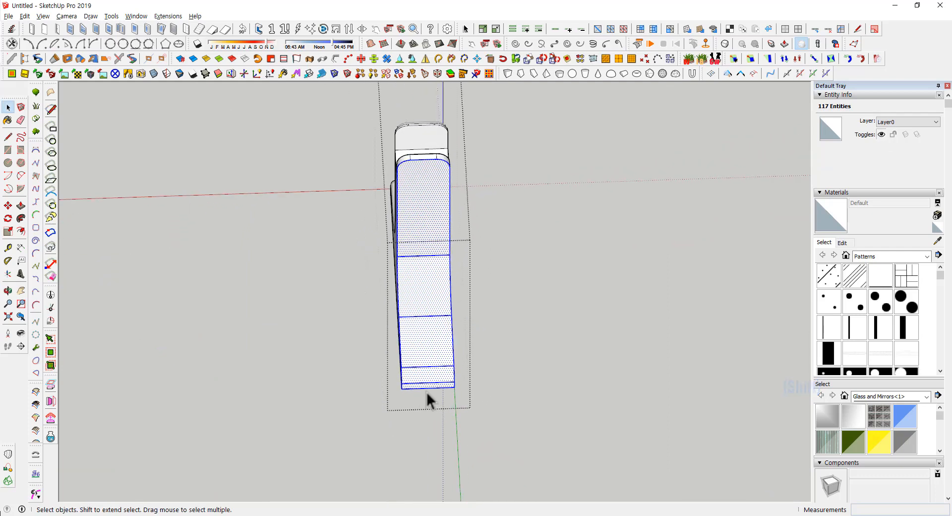
# Deselect the opposite outer side's inner faces and edges, then round its outline edges with a 2 mm offset and 4 segments
pyautogui.keyDown('ctrl'); pyautogui.keyDown('shift'); pyautogui.moveTo(437, 397); pyautogui.dragTo(421, 234); pyautogui.keyUp('shift'); pyautogui.keyUp('ctrl')
pyautogui.moveTo(420, 234); pyautogui.dragTo(659, 222, button='middle')
pyautogui.scroll(4, 469, 362)
pyautogui.moveTo(443, 322); pyautogui.dragTo(551, 317, button='middle')
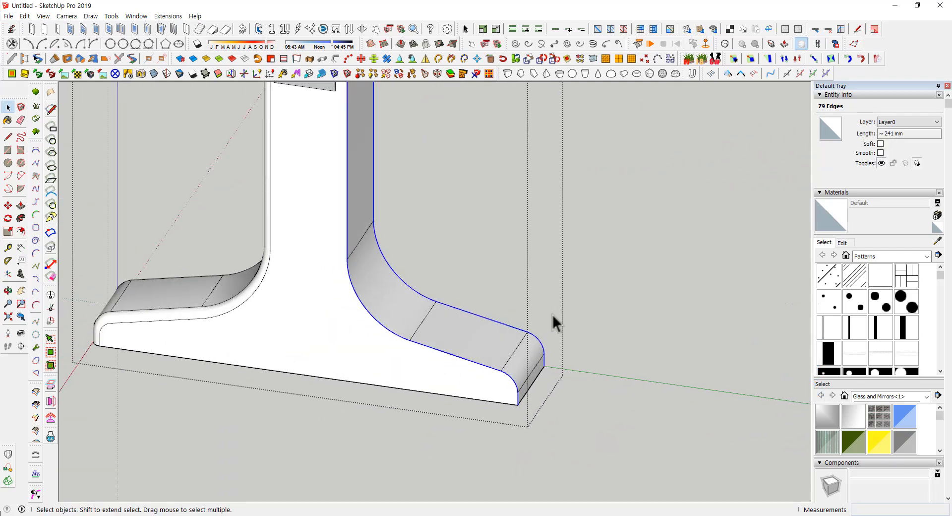
pyautogui.press('r')
pyautogui.click(602, 283)
# Close the stand group and select the whole stand to check in its entity info that it is a solid
pyautogui.scroll(-1, 604, 284)
pyautogui.scroll(-2, 604, 283)
pyautogui.keyDown('shift'); pyautogui.moveTo(604, 284); pyautogui.dragTo(603, 352, button='middle'); pyautogui.keyUp('shift')
pyautogui.press('space')
pyautogui.tripleClick(410, 302)
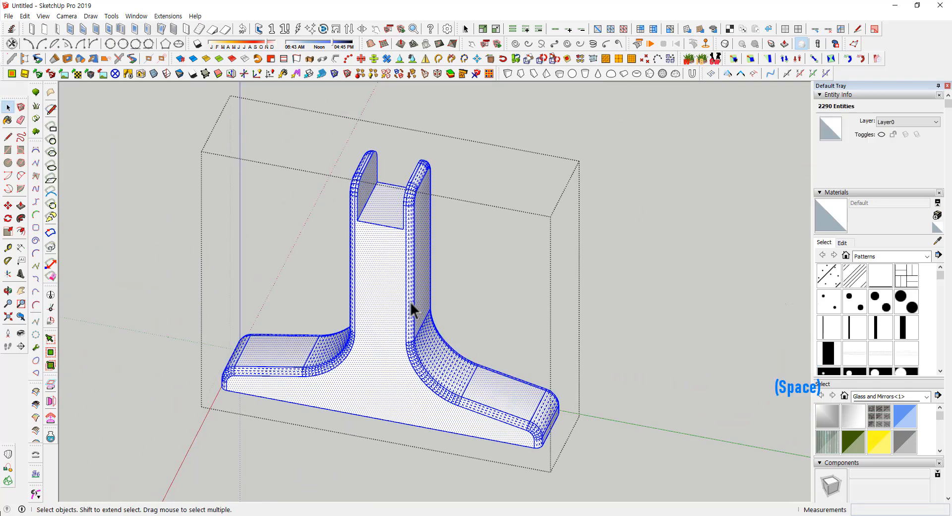
pyautogui.press('space')
pyautogui.press('Escape')
pyautogui.click(404, 293)
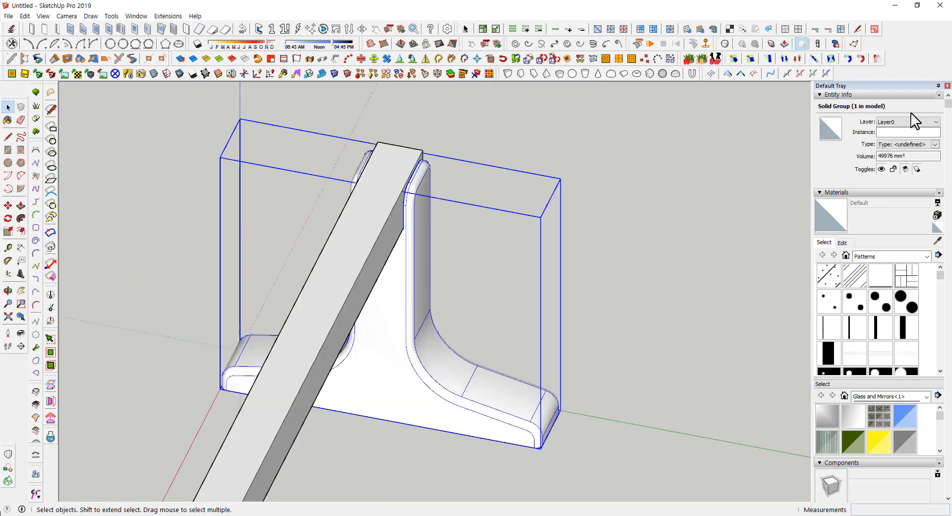
# Save the model as 어항조명 받침.skp
pyautogui.moveTo(602, 187); pyautogui.dragTo(455, 321, button='middle')
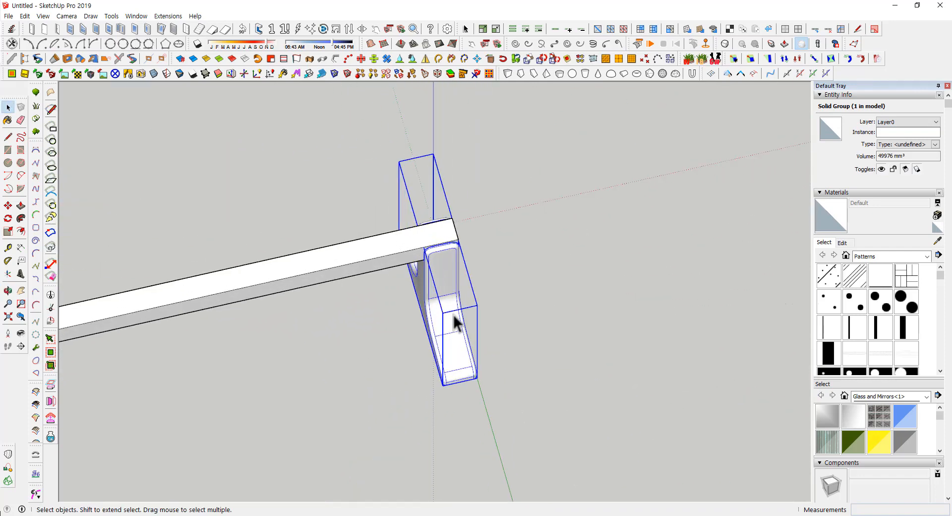
pyautogui.scroll(3, 277, 243)
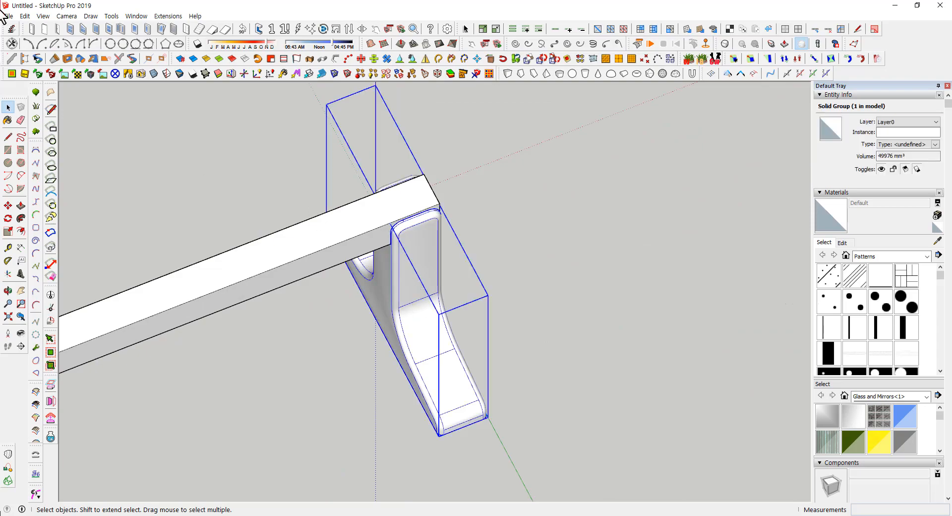
pyautogui.click(10, 16)
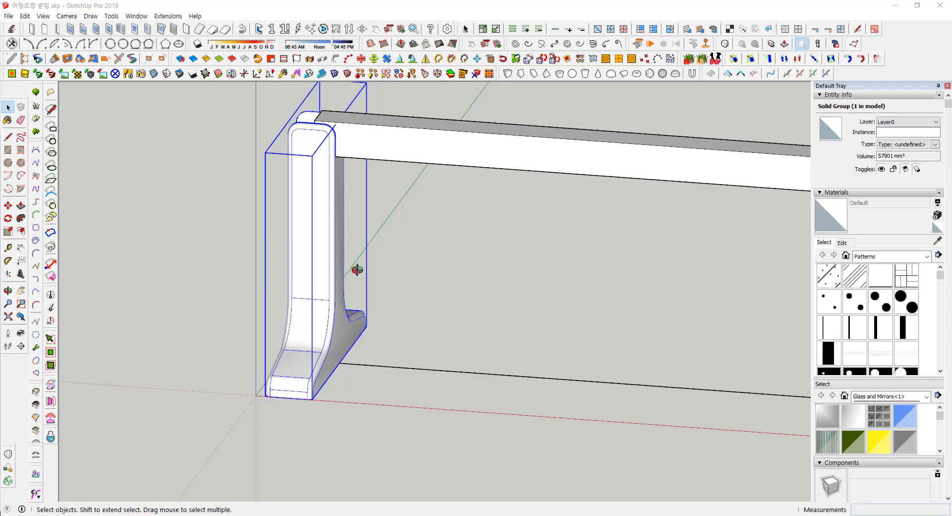
# Open the stand group, display hidden geometry and select all geometry along the stand's bar-side rounded edge
pyautogui.moveTo(357, 270); pyautogui.dragTo(398, 249, button='middle')
pyautogui.press('Escape')
pyautogui.doubleClick(347, 283)
pyautogui.hotkey('ctrl', 'a')
pyautogui.scroll(-2, 385, 252)
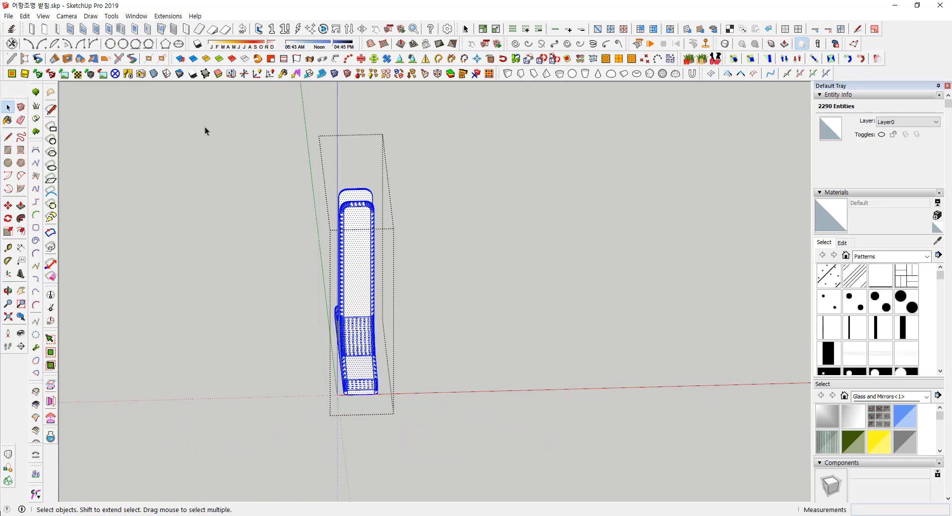
pyautogui.click(43, 16)
pyautogui.click(83, 52)
pyautogui.moveTo(271, 174); pyautogui.dragTo(259, 173, button='middle')
pyautogui.moveTo(259, 174); pyautogui.dragTo(418, 453)
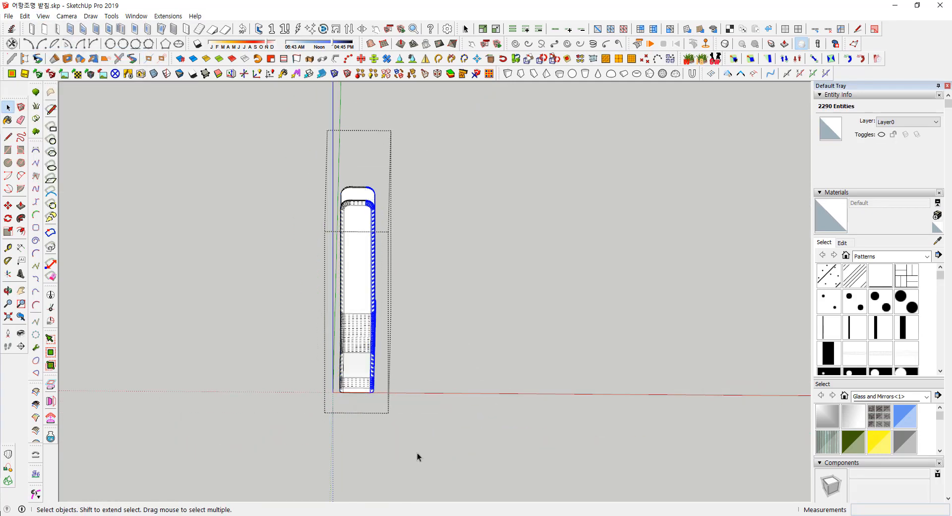
# Move the selected side 4 mm along the red axis to make the stand thinner, and close the group
pyautogui.moveTo(417, 452); pyautogui.dragTo(445, 410, button='middle')
pyautogui.write('m')
pyautogui.write('4')
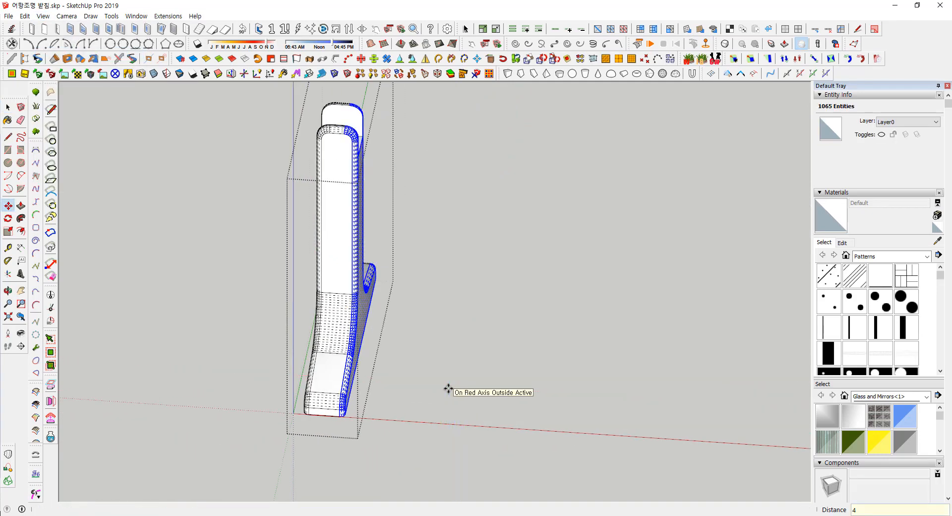
pyautogui.press('Return')
pyautogui.press('space')
pyautogui.click(263, 253)
pyautogui.scroll(3, 315, 272)
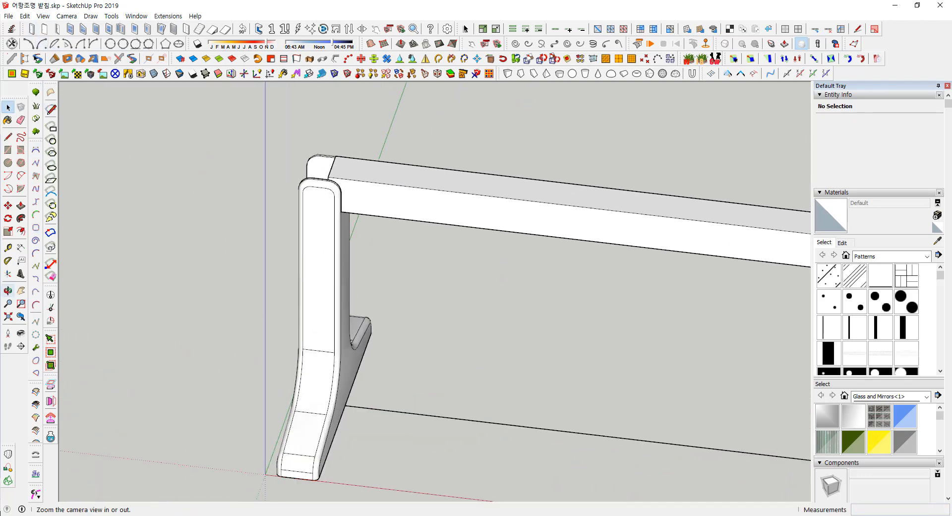
# Examine from several angles how the thinner stand meets the bar's underside, and select the stand
pyautogui.moveTo(431, 382); pyautogui.dragTo(481, 298, button='middle')
pyautogui.tripleClick(337, 268)
pyautogui.moveTo(338, 268); pyautogui.dragTo(232, 204, button='middle')
pyautogui.press('space')
pyautogui.press('Escape')
pyautogui.scroll(3, 362, 208)
pyautogui.moveTo(293, 219)
pyautogui.mouseDown(button='middle')
pyautogui.moveTo(323, 189)
pyautogui.moveTo(302, 208)
pyautogui.mouseUp(button='middle')
pyautogui.scroll(2, 353, 204)
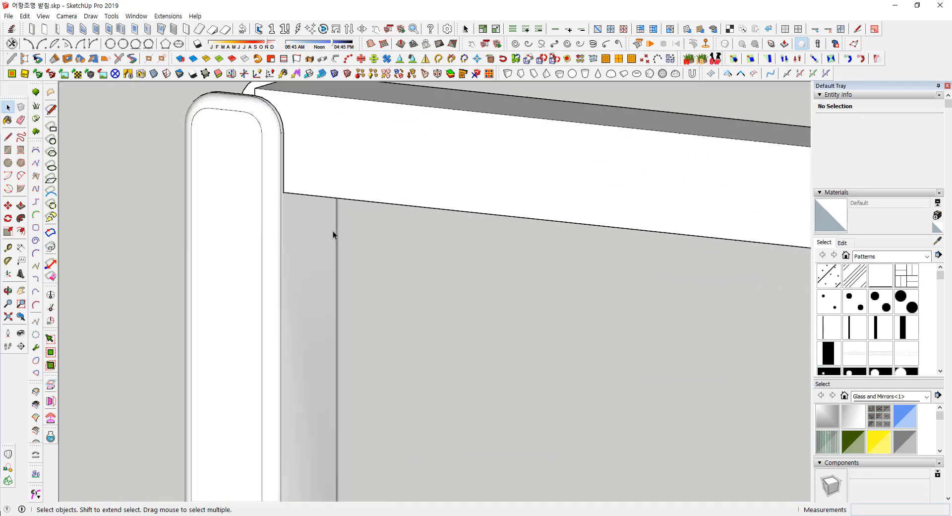
pyautogui.scroll(-7, 332, 232)
pyautogui.keyDown('shift'); pyautogui.moveTo(426, 258); pyautogui.dragTo(362, 248, button='middle'); pyautogui.keyUp('shift')
pyautogui.click(420, 319)
pyautogui.scroll(-2, 419, 273)
pyautogui.moveTo(258, 243); pyautogui.dragTo(300, 256, button='middle')
pyautogui.click(225, 202)
pyautogui.scroll(8, 223, 202)
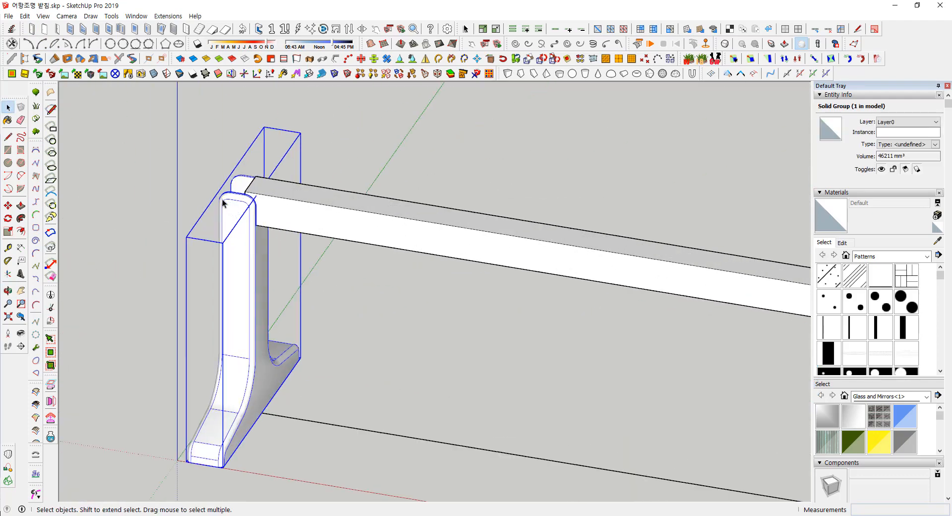
# Draw a rectangle on the stand's inner face directly beneath the bar and select it
pyautogui.moveTo(270, 196)
pyautogui.mouseDown(button='middle')
pyautogui.moveTo(278, 191)
pyautogui.moveTo(270, 195)
pyautogui.mouseUp(button='middle')
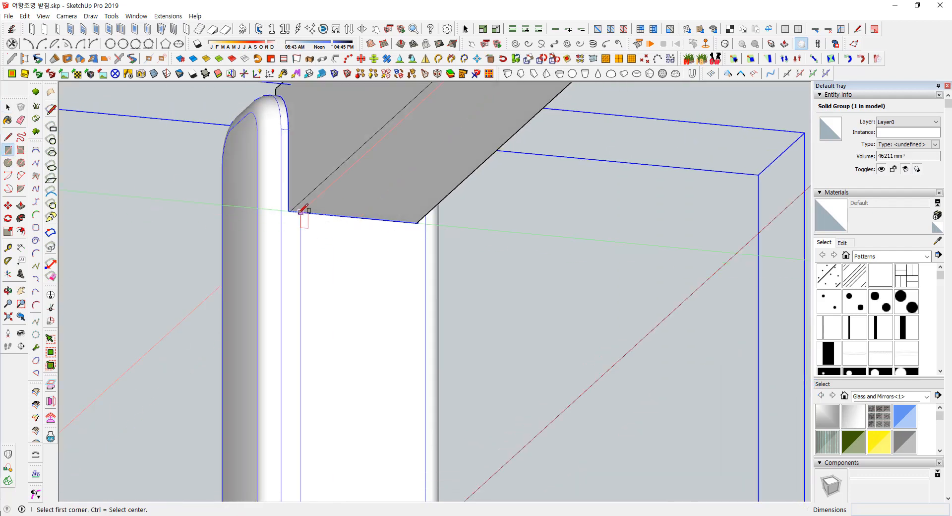
pyautogui.click(396, 393)
pyautogui.moveTo(380, 314); pyautogui.dragTo(220, 283, button='middle')
pyautogui.press('space')
pyautogui.click(365, 298)
# Push/Pull the rectangle into a block under the bar and extend its side about 2 mm to the bar's edge
pyautogui.press('p')
pyautogui.click(362, 271)
pyautogui.click(396, 268)
pyautogui.click(435, 278)
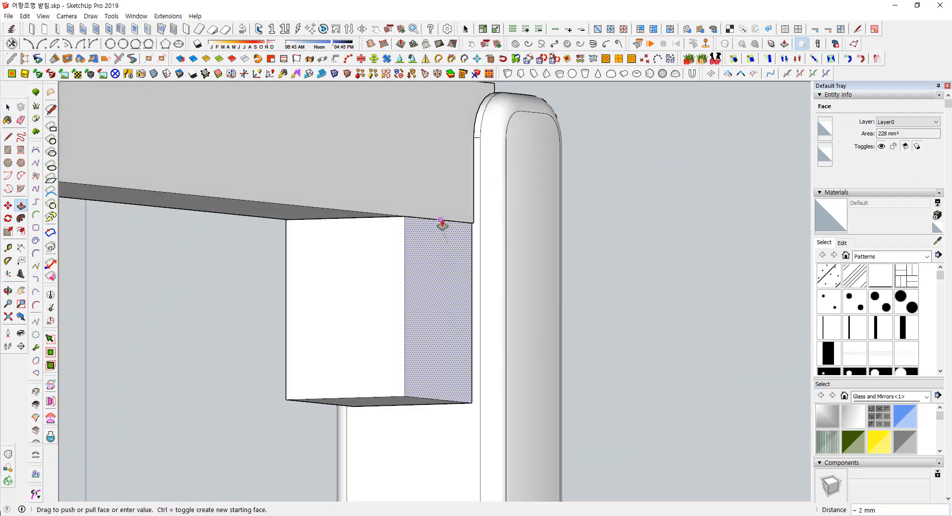
pyautogui.click(443, 223)
# Draw a Classic Bezier curve on the block's side face from the lower corner at the stand to the outer upper corner
pyautogui.moveTo(442, 233); pyautogui.dragTo(515, 268, button='middle')
pyautogui.moveTo(516, 268); pyautogui.dragTo(364, 293, button='middle')
pyautogui.scroll(5, 359, 252)
pyautogui.press('space')
pyautogui.tripleClick(359, 251)
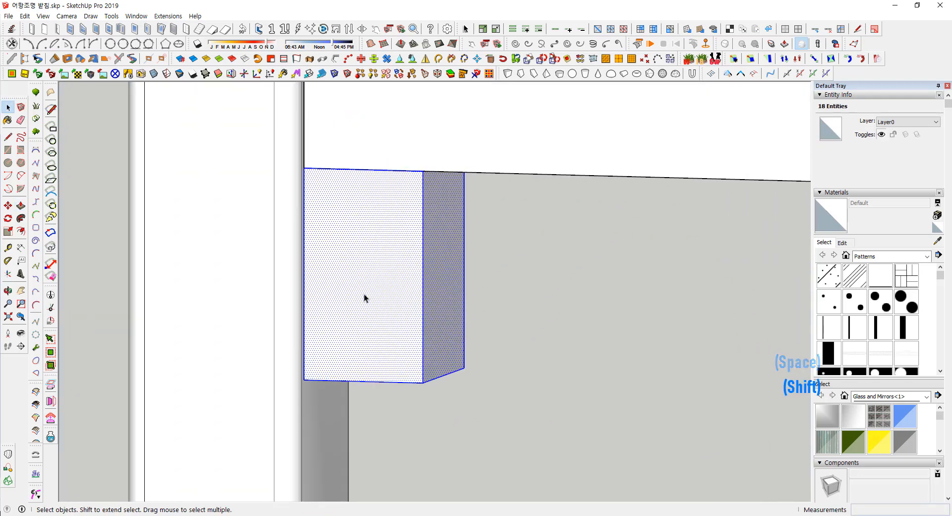
pyautogui.click(41, 150)
pyautogui.scroll(4, 305, 380)
pyautogui.click(297, 384)
pyautogui.scroll(-3, 312, 367)
pyautogui.moveTo(431, 203)
pyautogui.keyDown('shift'); pyautogui.mouseDown(button='middle')
pyautogui.moveTo(429, 259)
pyautogui.moveTo(439, 213)
pyautogui.mouseUp(button='middle'); pyautogui.keyUp('shift')
pyautogui.click(467, 156)
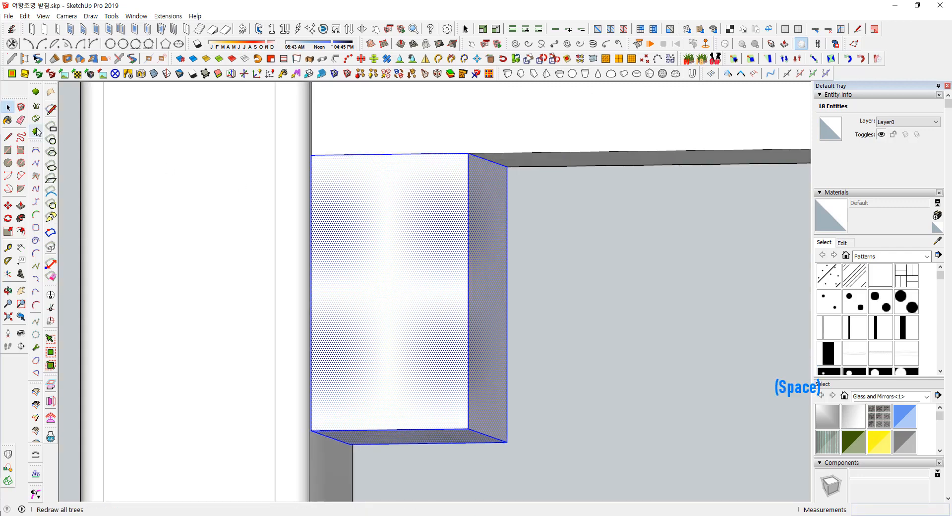
pyautogui.moveTo(72, 302); pyautogui.dragTo(72, 330, button='middle')
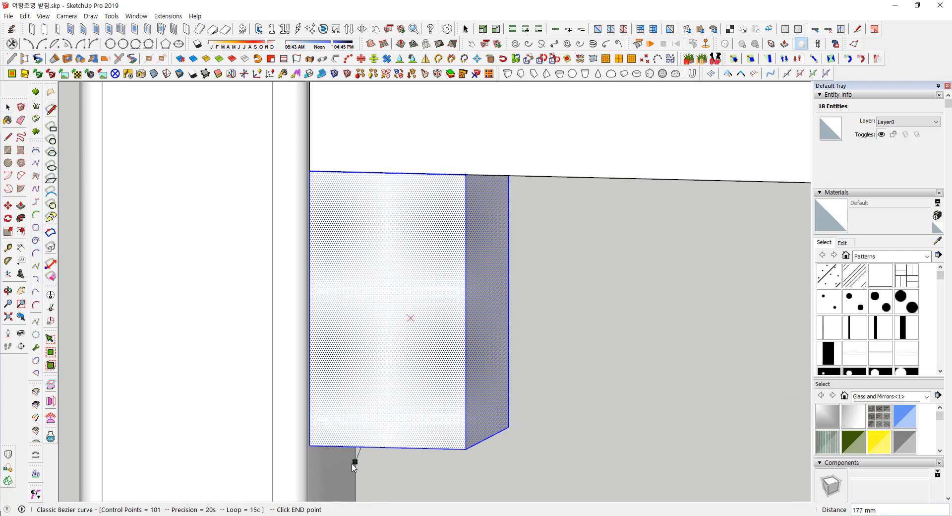
pyautogui.doubleClick(313, 276)
# Push/Pull the area outside the curve 14 mm through the block to leave a curved bracket
pyautogui.press('space')
pyautogui.scroll(2, 378, 305)
pyautogui.click(406, 316)
pyautogui.moveTo(406, 316); pyautogui.dragTo(402, 286, button='middle')
pyautogui.press('p')
pyautogui.click(403, 286)
pyautogui.click(482, 297)
# Draw a short vertical line near the bracket's pointed tip and push the tip away through the bracket's depth
pyautogui.scroll(3, 435, 237)
pyautogui.moveTo(435, 238); pyautogui.dragTo(447, 188, button='middle')
pyautogui.keyDown('shift'); pyautogui.moveTo(446, 189); pyautogui.dragTo(502, 235, button='middle'); pyautogui.keyUp('shift')
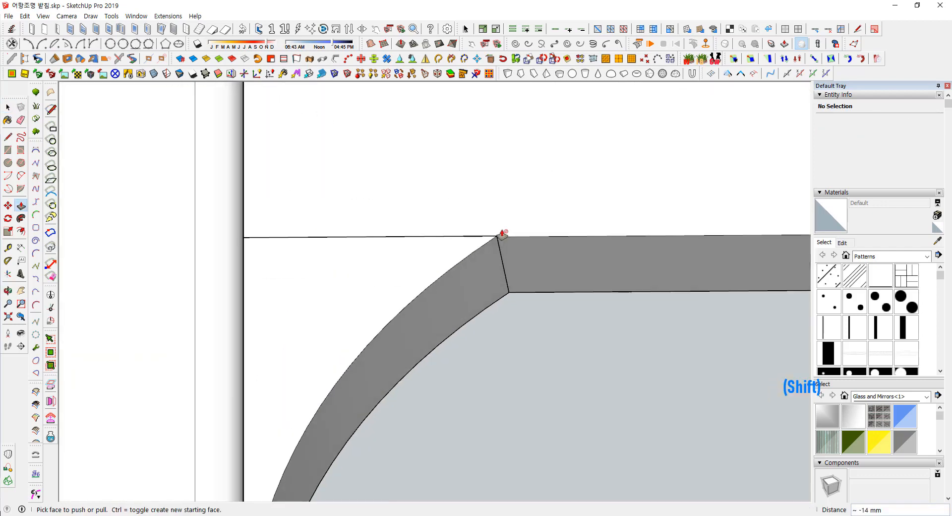
pyautogui.press('space')
pyautogui.doubleClick(457, 250)
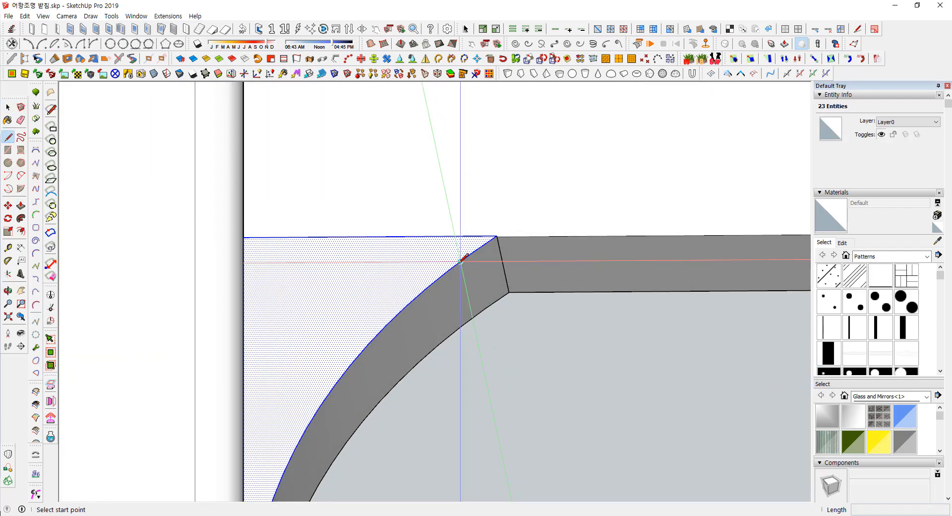
pyautogui.press('p')
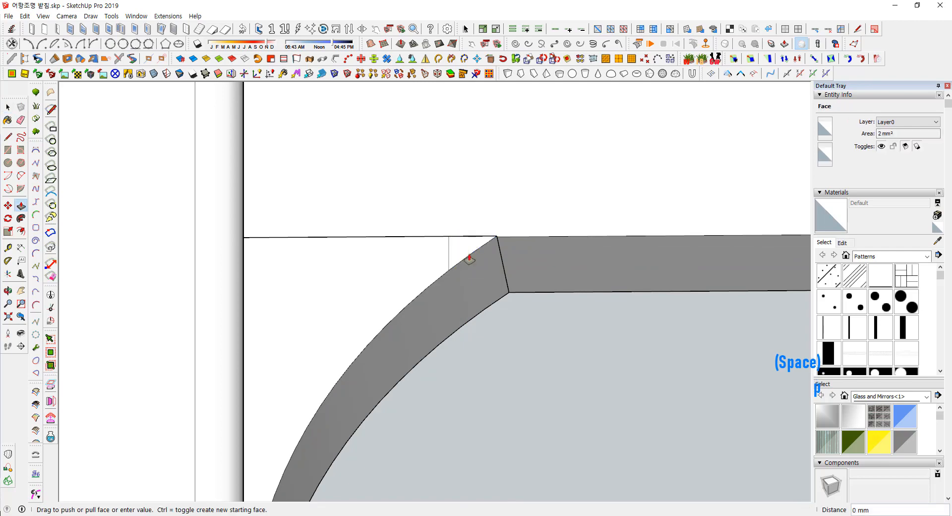
pyautogui.scroll(-5, 395, 357)
pyautogui.moveTo(486, 311)
pyautogui.mouseDown(button='middle')
pyautogui.moveTo(395, 357)
pyautogui.moveTo(496, 317)
pyautogui.mouseUp(button='middle')
pyautogui.moveTo(496, 317)
pyautogui.mouseDown(button='middle')
pyautogui.moveTo(631, 329)
pyautogui.moveTo(491, 263)
pyautogui.moveTo(492, 243)
pyautogui.moveTo(370, 249)
pyautogui.moveTo(480, 314)
pyautogui.mouseUp(button='middle')
# Select all of the bracket's connected geometry, make it a group and open the group for editing
pyautogui.scroll(4, 492, 243)
pyautogui.press('space')
pyautogui.doubleClick(464, 250)
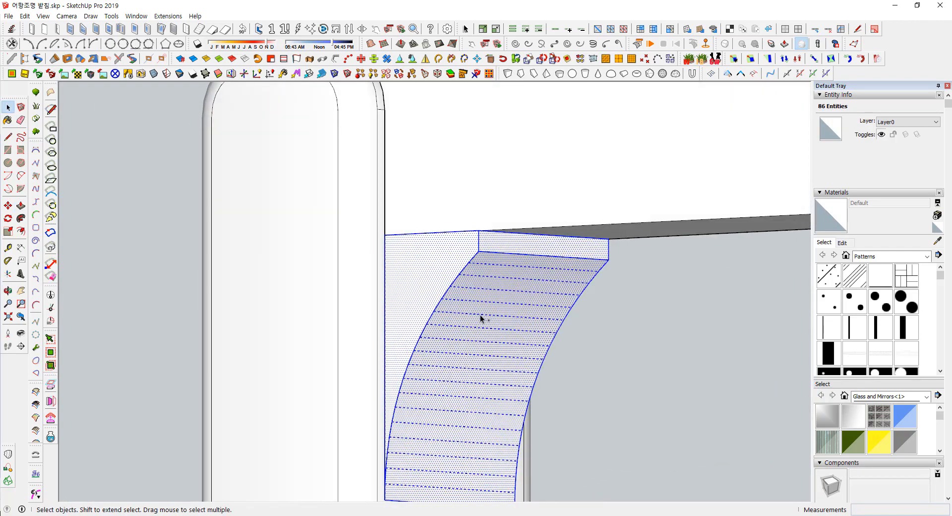
pyautogui.hotkey('ctrl', 'g')
pyautogui.doubleClick(501, 256)
pyautogui.moveTo(501, 256); pyautogui.dragTo(462, 334, button='middle')
pyautogui.scroll(2, 459, 333)
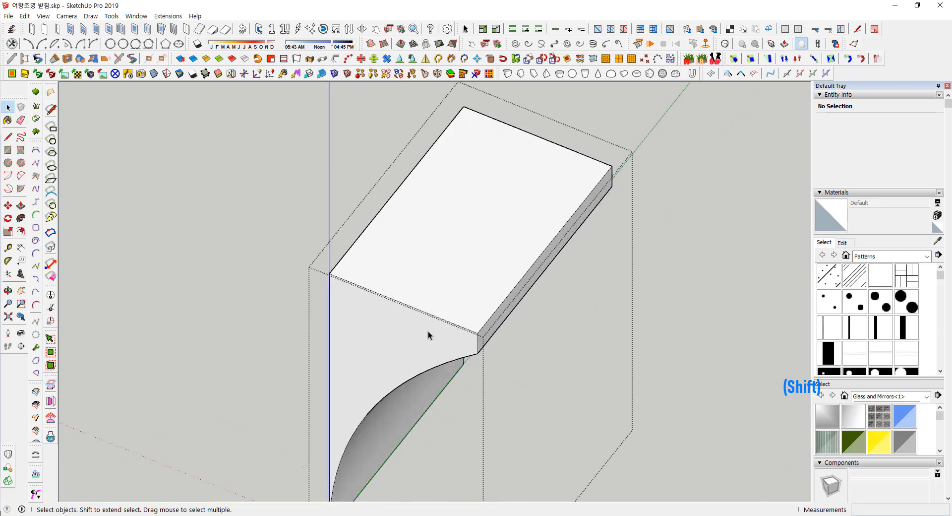
# Round the two short vertical edges at the bracket's tip with a 3 mm offset and 6 segments
pyautogui.click(20, 176)
pyautogui.scroll(3, 448, 316)
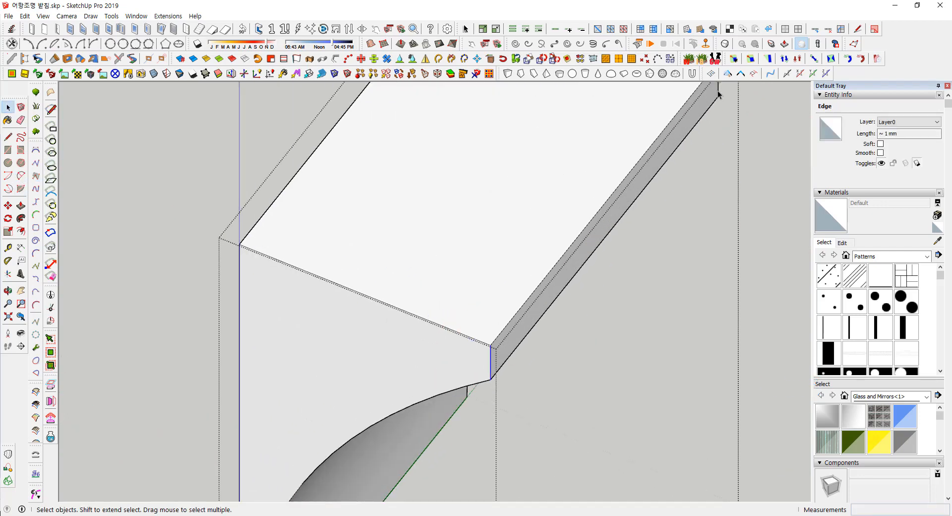
pyautogui.keyDown('shift'); pyautogui.click(719, 93); pyautogui.keyUp('shift')
pyautogui.keyDown('shift'); pyautogui.moveTo(618, 171); pyautogui.dragTo(495, 255, button='middle'); pyautogui.keyUp('shift')
pyautogui.press('v')
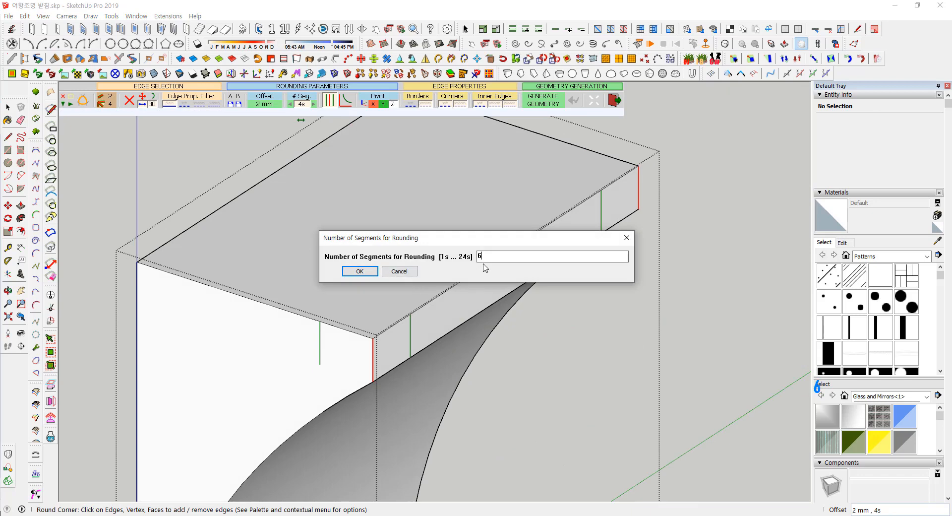
pyautogui.click(360, 271)
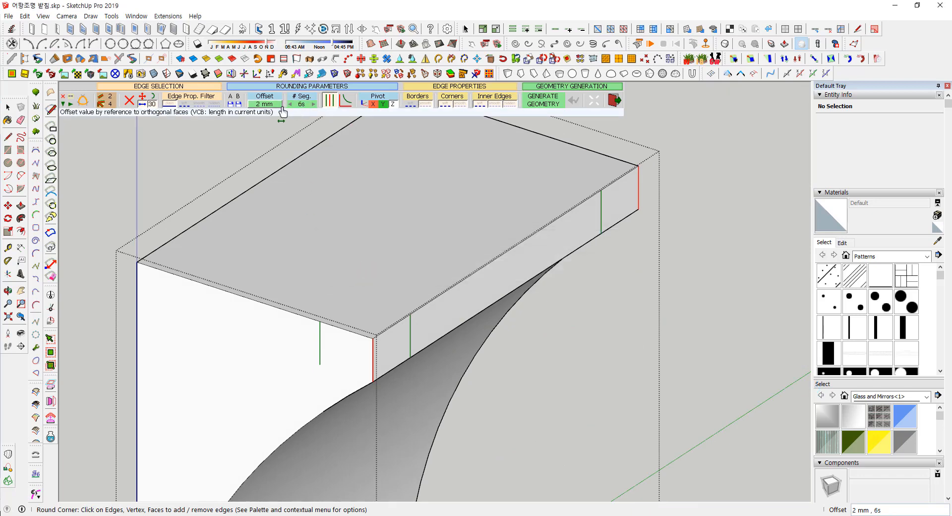
pyautogui.scroll(-4, 596, 289)
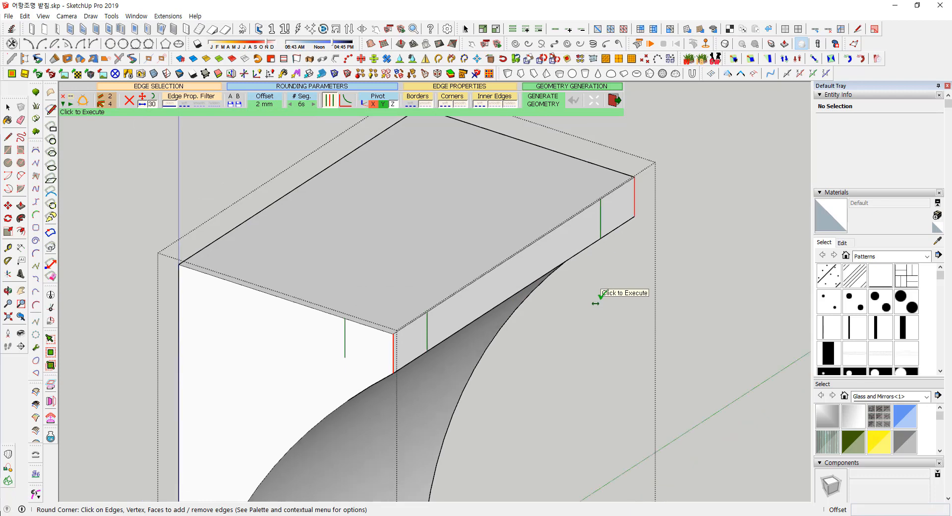
pyautogui.click(264, 104)
pyautogui.click(462, 274)
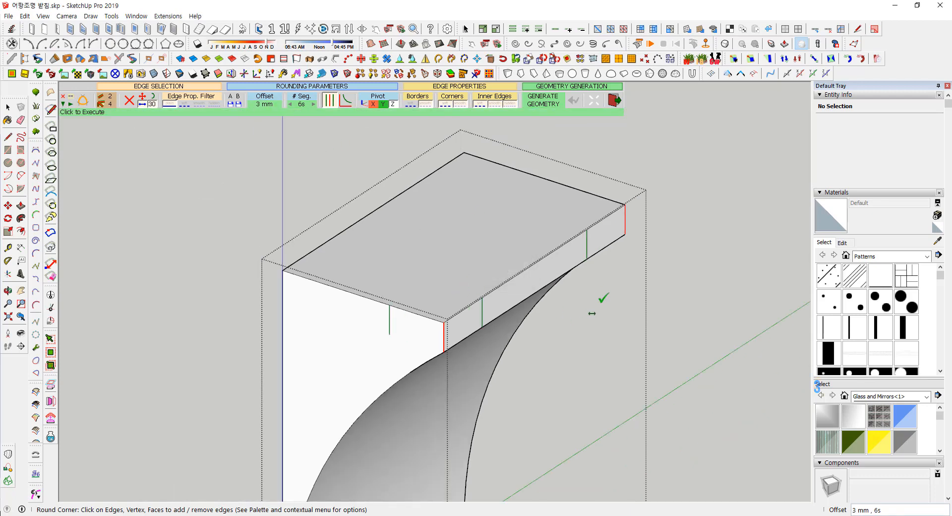
pyautogui.click(595, 298)
# Push/Pull the small triangular faces beneath both rounded tip corners 4 mm downward through the curved surface
pyautogui.scroll(4, 417, 341)
pyautogui.moveTo(417, 341); pyautogui.dragTo(605, 285, button='middle')
pyautogui.press('space')
pyautogui.click(552, 323)
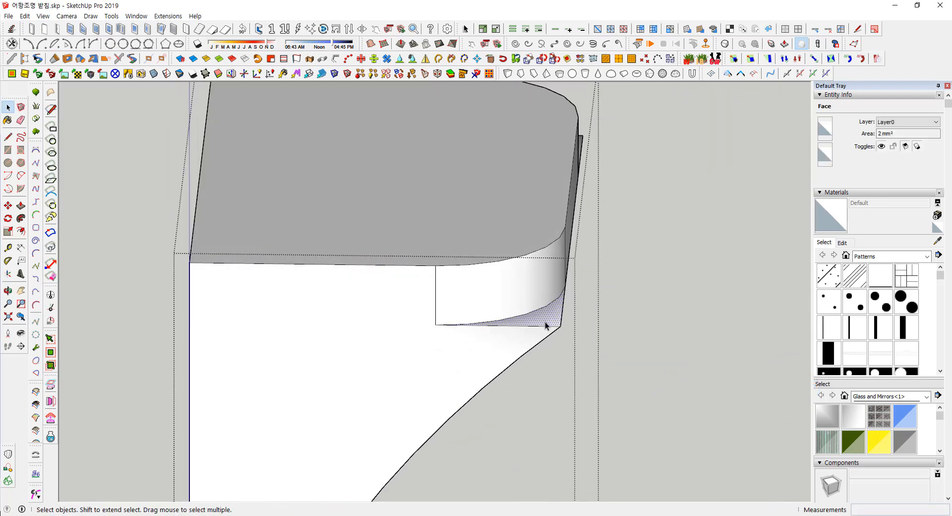
pyautogui.press('p')
pyautogui.moveTo(545, 326); pyautogui.dragTo(554, 284)
pyautogui.moveTo(569, 328); pyautogui.dragTo(574, 473)
pyautogui.moveTo(574, 400); pyautogui.dragTo(693, 158, button='middle')
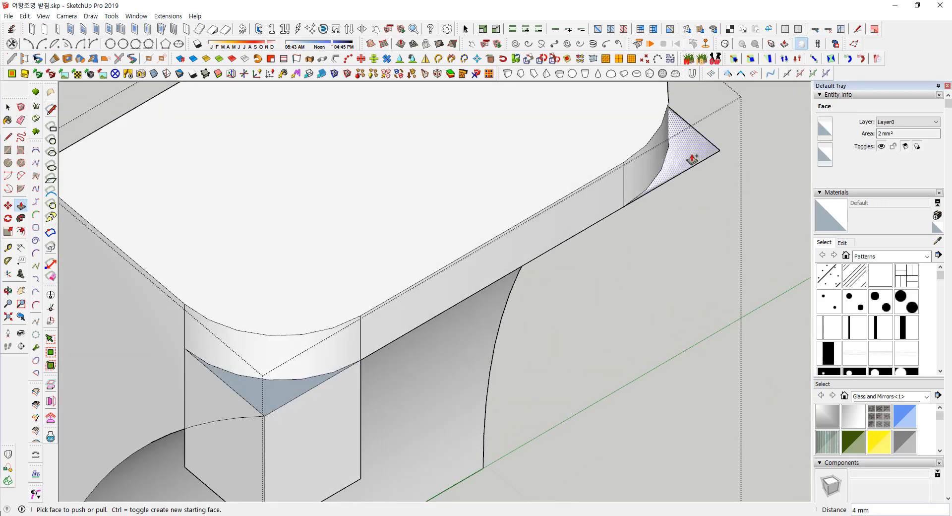
pyautogui.keyDown('shift'); pyautogui.moveTo(457, 387); pyautogui.dragTo(531, 291, button='middle'); pyautogui.keyUp('shift')
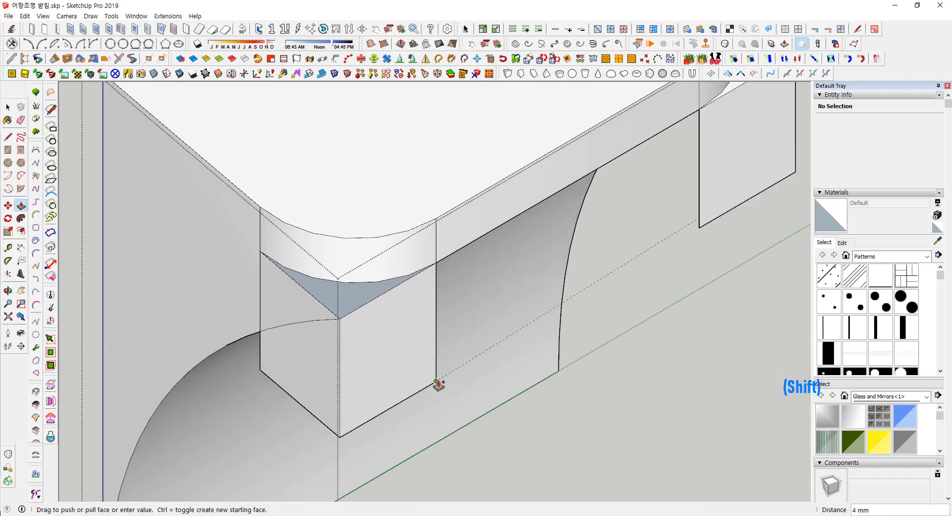
pyautogui.click(438, 385)
# Select the bracket's geometry and intersect its faces with the selection
pyautogui.scroll(-2, 514, 330)
pyautogui.moveTo(513, 331); pyautogui.dragTo(613, 264, button='middle')
pyautogui.scroll(-1, 566, 264)
pyautogui.keyDown('shift'); pyautogui.moveTo(612, 264); pyautogui.dragTo(551, 270, button='middle'); pyautogui.keyUp('shift')
pyautogui.scroll(-1, 527, 287)
pyautogui.press('space')
pyautogui.moveTo(534, 447); pyautogui.dragTo(411, 244)
pyautogui.moveTo(411, 253)
pyautogui.mouseDown(button='middle')
pyautogui.moveTo(384, 353)
pyautogui.moveTo(407, 237)
pyautogui.mouseUp(button='middle')
pyautogui.rightClick(406, 237)
pyautogui.moveTo(483, 195)
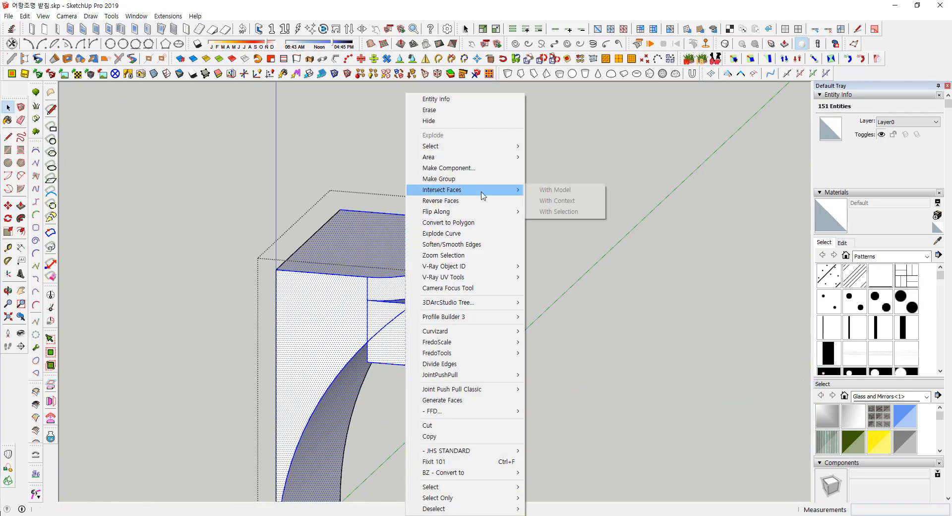
pyautogui.click(559, 211)
pyautogui.click(542, 208)
# Delete the surplus corner geometry protruding beyond the bracket's rounded tip
pyautogui.moveTo(542, 207); pyautogui.dragTo(498, 356, button='middle')
pyautogui.press('Delete')
pyautogui.moveTo(436, 332); pyautogui.dragTo(603, 397, button='middle')
pyautogui.click(526, 336)
pyautogui.press('Delete')
pyautogui.moveTo(557, 306); pyautogui.dragTo(310, 203, button='middle')
pyautogui.scroll(2, 413, 335)
pyautogui.click(402, 322)
pyautogui.scroll(3, 383, 358)
pyautogui.press('Delete')
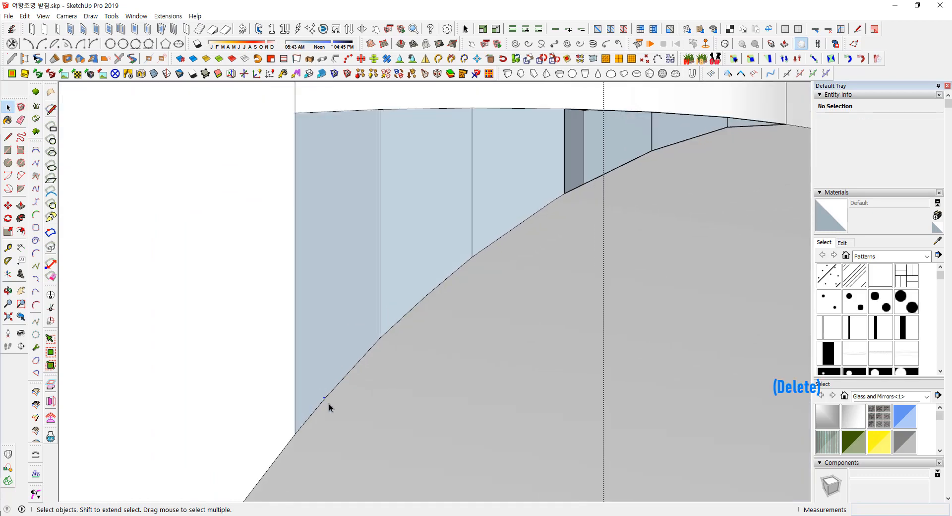
# Delete the stray edges and small fragments left along the bracket's far curved edge
pyautogui.moveTo(330, 405); pyautogui.dragTo(640, 318, button='middle')
pyautogui.keyDown('shift'); pyautogui.moveTo(665, 370); pyautogui.dragTo(615, 235); pyautogui.keyUp('shift')
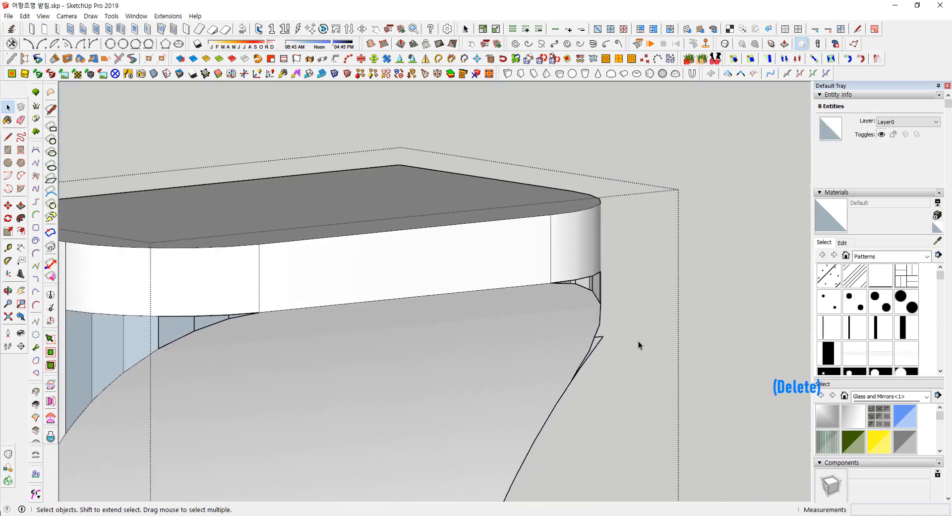
pyautogui.moveTo(638, 340); pyautogui.dragTo(603, 353, button='middle')
pyautogui.moveTo(602, 357); pyautogui.dragTo(593, 336)
pyautogui.press('Delete')
pyautogui.moveTo(593, 336); pyautogui.dragTo(543, 300, button='middle')
pyautogui.scroll(2, 575, 336)
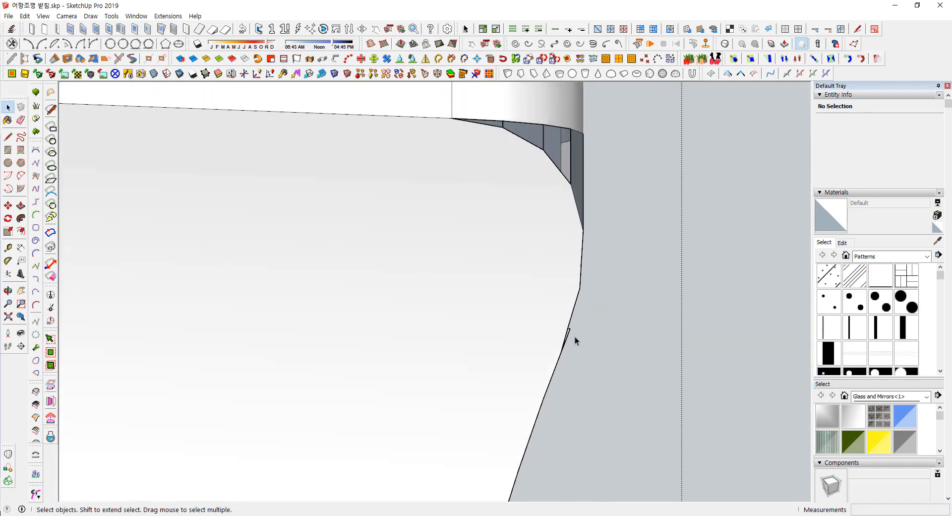
pyautogui.moveTo(570, 327); pyautogui.dragTo(565, 323)
pyautogui.press('Delete')
pyautogui.moveTo(565, 322); pyautogui.dragTo(504, 365, button='middle')
pyautogui.scroll(-2, 501, 362)
pyautogui.keyDown('shift'); pyautogui.moveTo(169, 347); pyautogui.dragTo(383, 207, button='middle'); pyautogui.keyUp('shift')
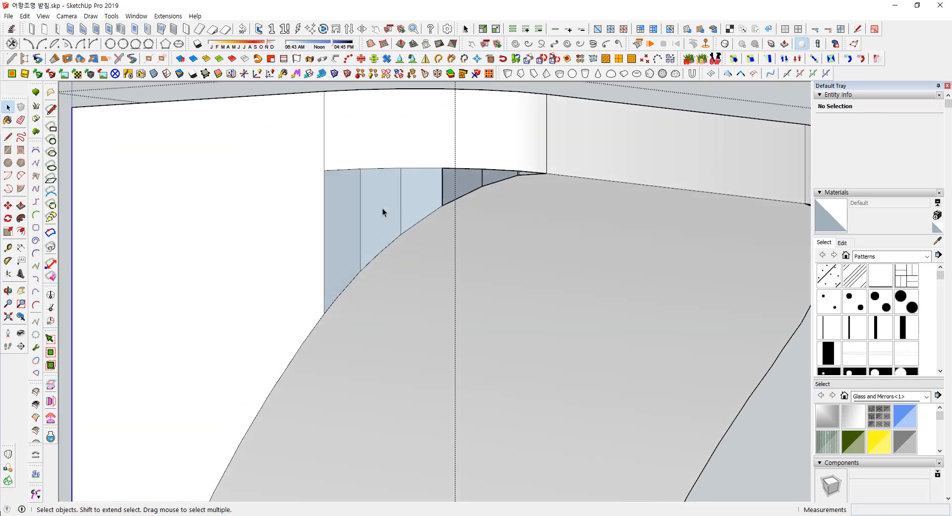
# Orient the reversed faces beneath the bracket's rounded tip corner to match its outward-facing faces
pyautogui.click(343, 253)
pyautogui.scroll(2, 434, 154)
pyautogui.moveTo(433, 154); pyautogui.dragTo(221, 245, button='middle')
pyautogui.click(491, 229)
pyautogui.scroll(2, 455, 224)
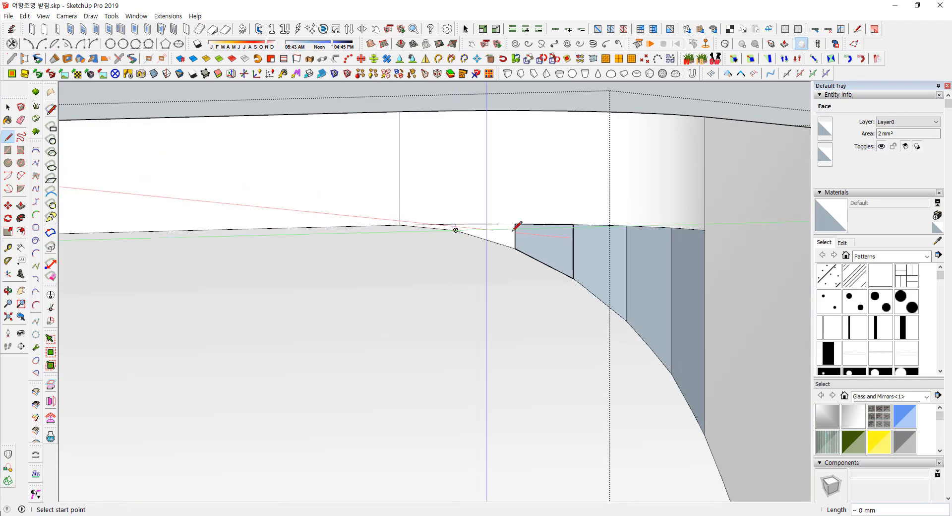
pyautogui.scroll(-4, 575, 264)
pyautogui.press('space')
pyautogui.scroll(-3, 570, 214)
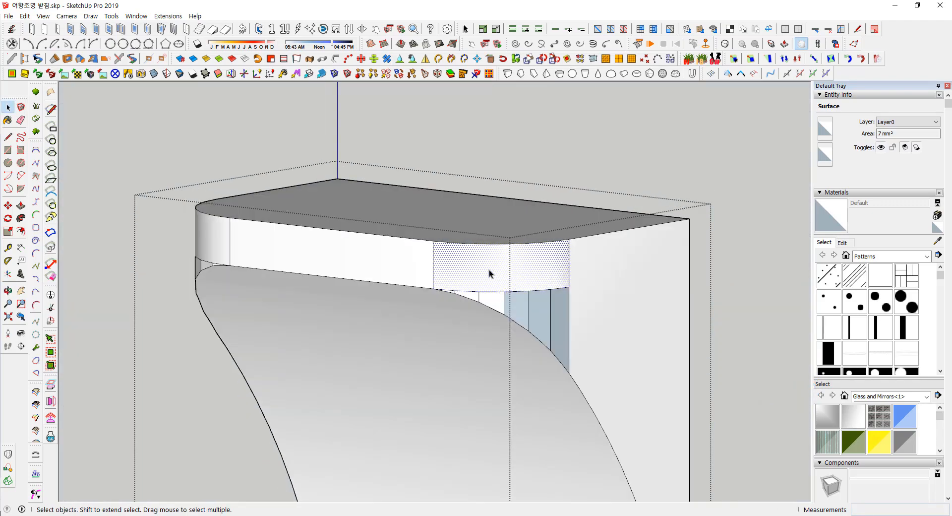
pyautogui.rightClick(463, 249)
pyautogui.click(498, 278)
# Run Fixit 101 on all of the bracket's geometry and leave the bracket group
pyautogui.keyDown('shift'); pyautogui.moveTo(567, 276); pyautogui.dragTo(579, 227, button='middle'); pyautogui.keyUp('shift')
pyautogui.tripleClick(580, 227)
pyautogui.rightClick(579, 227)
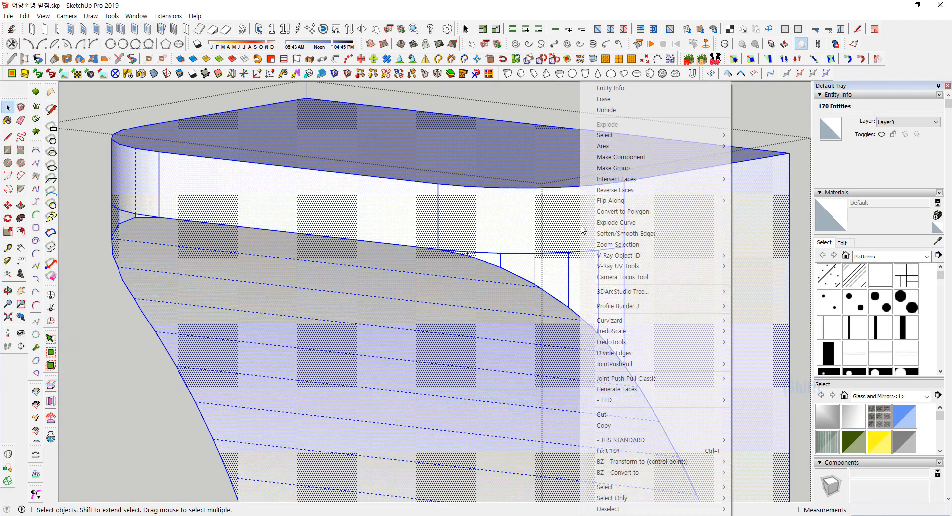
pyautogui.tripleClick(511, 225)
pyautogui.rightClick(510, 225)
pyautogui.click(536, 442)
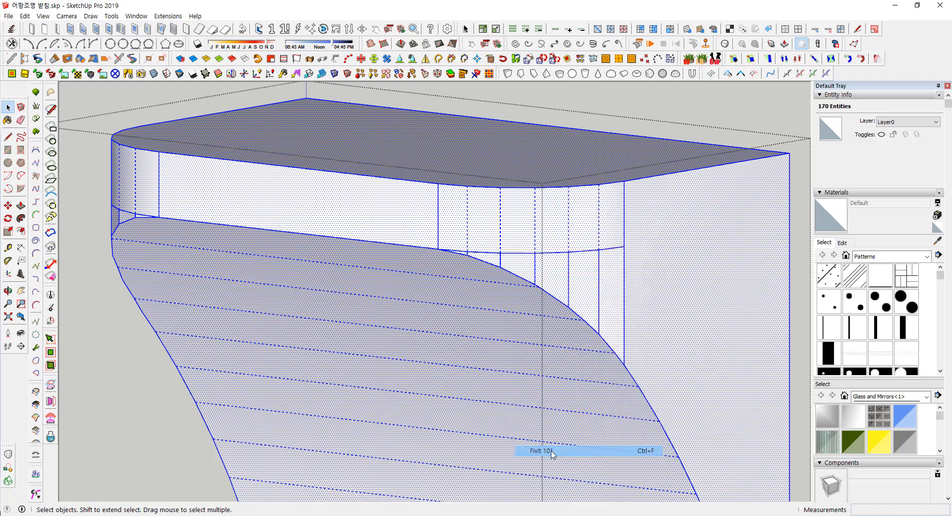
pyautogui.click(514, 311)
pyautogui.moveTo(516, 302); pyautogui.dragTo(439, 234, button='middle')
pyautogui.press('space')
pyautogui.press('Escape')
# Merge the curved bracket and the stand into one solid group with Outer Shell
pyautogui.scroll(5, 607, 269)
pyautogui.scroll(-3, 438, 234)
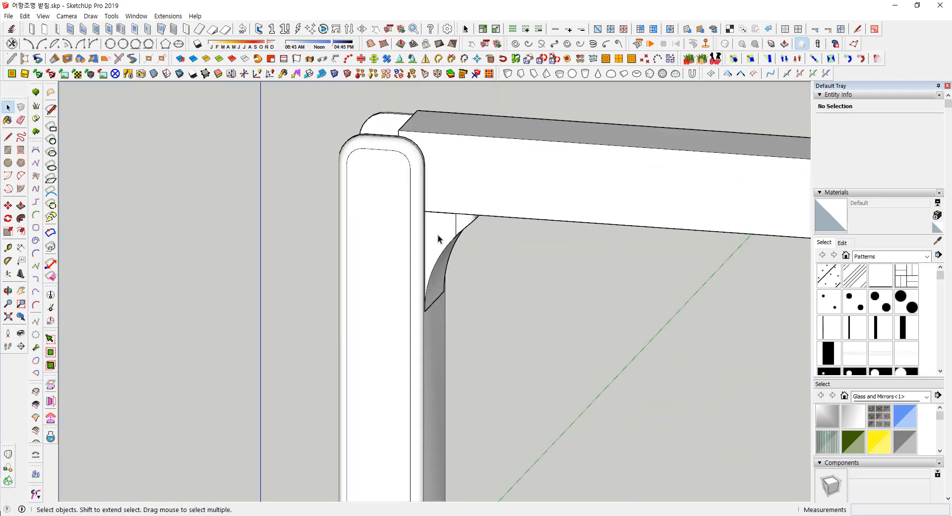
pyautogui.scroll(3, 438, 234)
pyautogui.click(439, 234)
pyautogui.moveTo(763, 128); pyautogui.dragTo(600, 184, button='middle')
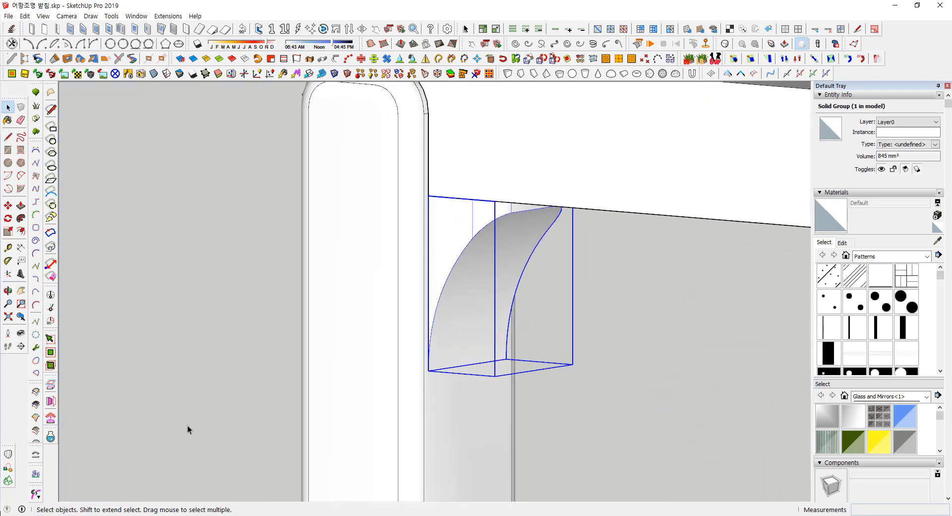
pyautogui.moveTo(187, 430); pyautogui.dragTo(257, 347, button='middle')
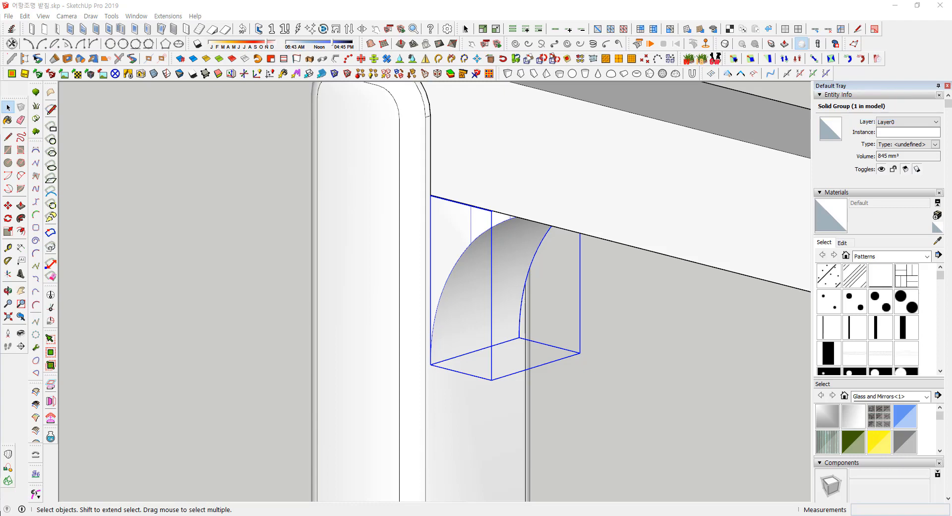
pyautogui.moveTo(654, 186)
pyautogui.mouseDown(button='middle')
pyautogui.moveTo(617, 113)
pyautogui.moveTo(629, 289)
pyautogui.moveTo(402, 232)
pyautogui.moveTo(719, 247)
pyautogui.moveTo(710, 175)
pyautogui.moveTo(385, 205)
pyautogui.moveTo(318, 178)
pyautogui.mouseUp(button='middle')
pyautogui.scroll(-2, 629, 289)
pyautogui.scroll(-2, 374, 177)
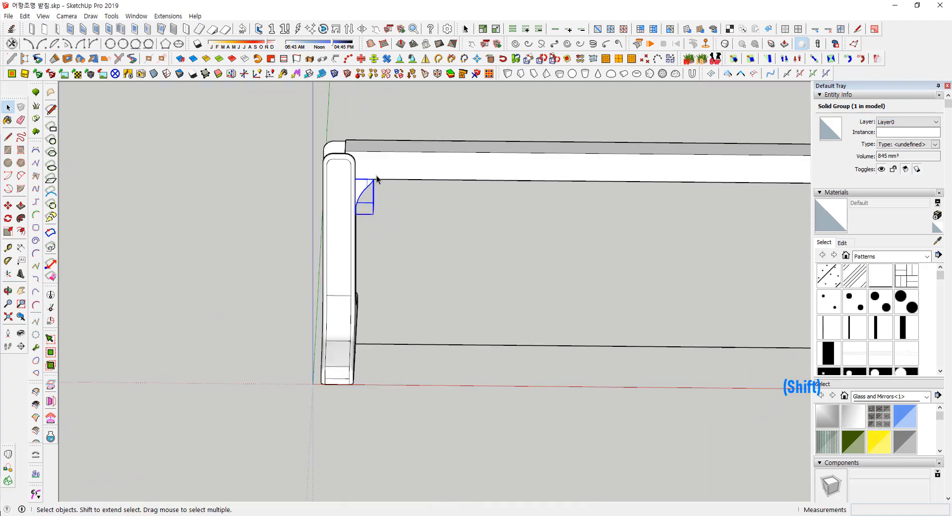
pyautogui.scroll(4, 374, 177)
pyautogui.moveTo(427, 173); pyautogui.dragTo(357, 170, button='middle')
pyautogui.keyDown('shift'); pyautogui.click(353, 167); pyautogui.keyUp('shift')
pyautogui.rightClick(352, 119)
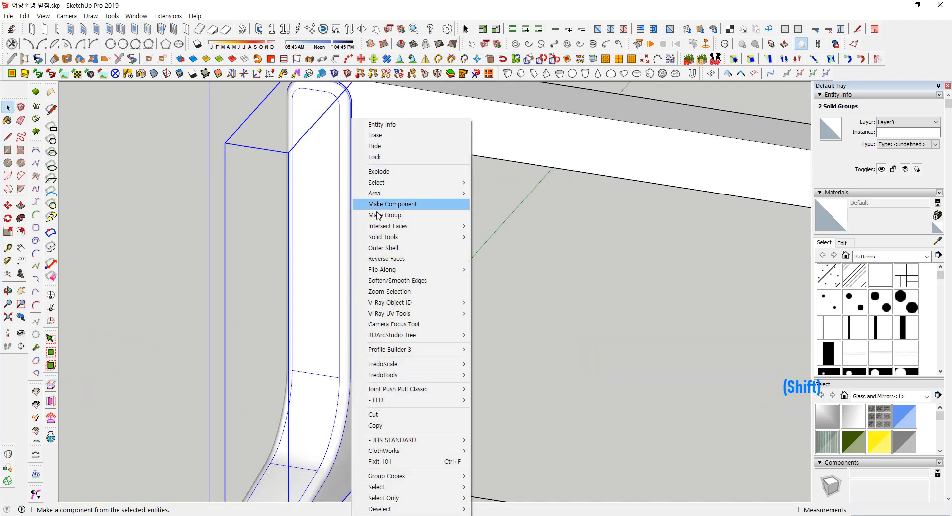
pyautogui.click(380, 248)
pyautogui.scroll(-3, 372, 218)
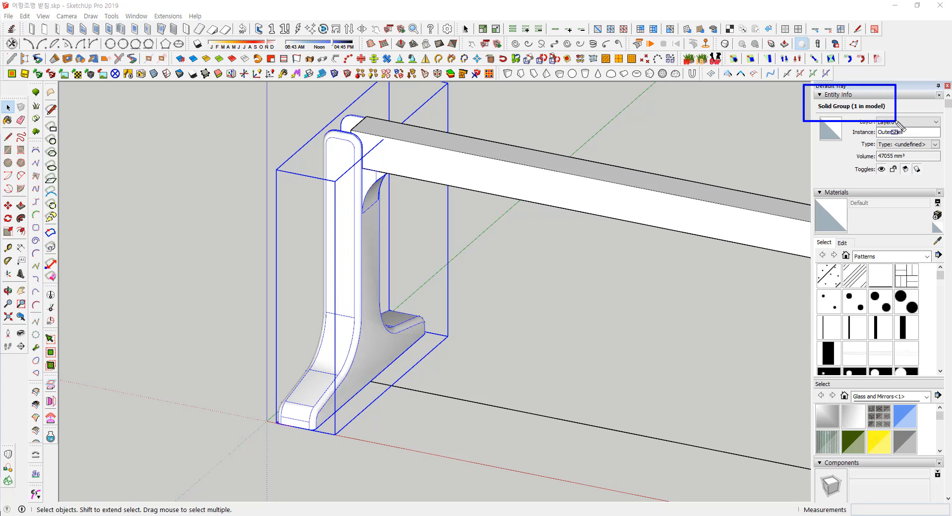
# Try to move the merged stand about 83 mm away from the bar along the red axis
pyautogui.moveTo(463, 149); pyautogui.dragTo(391, 385, button='middle')
pyautogui.press('m')
pyautogui.click(391, 385)
pyautogui.click(208, 356)
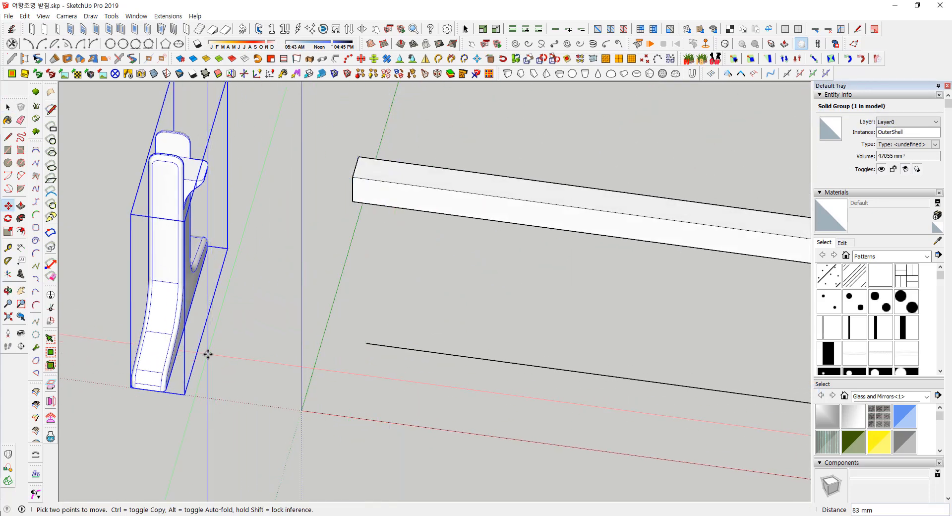
pyautogui.hotkey('ctrl', 'z')
# Copy the merged stand along the red axis into open space away from the bar
pyautogui.click(390, 416)
pyautogui.press('ctrl')
pyautogui.press('shift')
pyautogui.click(154, 384)
pyautogui.moveTo(154, 384); pyautogui.dragTo(361, 365, button='middle')
pyautogui.click(362, 398)
# Make a mirrored duplicate of the copied stand and place it close beside that copy
pyautogui.moveTo(446, 357); pyautogui.dragTo(398, 296, button='middle')
pyautogui.click(398, 297)
pyautogui.scroll(2, 359, 277)
pyautogui.click(359, 277)
pyautogui.scroll(3, 368, 376)
pyautogui.press('m')
pyautogui.keyDown('shift'); pyautogui.moveTo(368, 377); pyautogui.dragTo(391, 385, button='middle'); pyautogui.keyUp('shift')
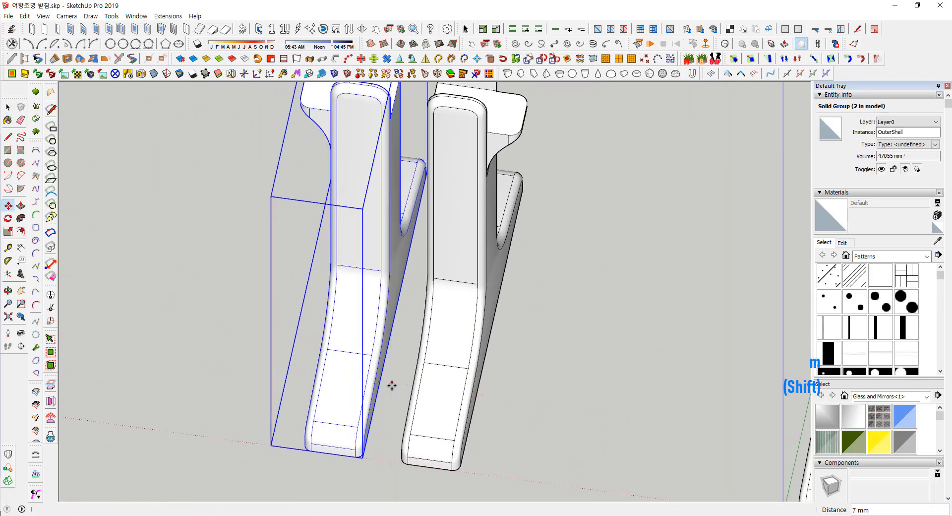
# Select both stand copies and examine their placement relative to the original stand and bar
pyautogui.scroll(-2, 391, 385)
pyautogui.press('space')
pyautogui.moveTo(484, 340); pyautogui.dragTo(407, 225)
pyautogui.moveTo(407, 226); pyautogui.dragTo(461, 177, button='middle')
pyautogui.scroll(-4, 590, 286)
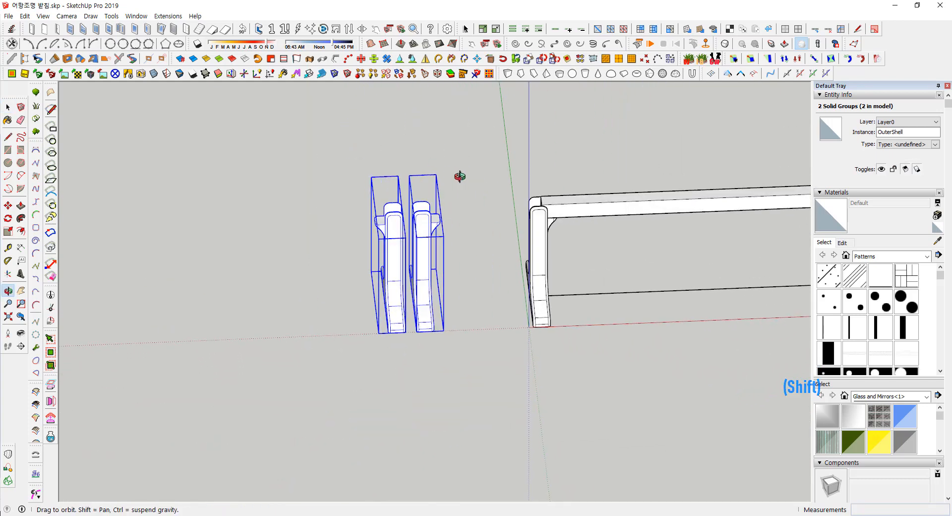
pyautogui.doubleClick(423, 250)
pyautogui.tripleClick(423, 250)
pyautogui.press('Escape')
pyautogui.moveTo(423, 250); pyautogui.dragTo(595, 328, button='middle')
pyautogui.keyDown('shift'); pyautogui.moveTo(595, 328); pyautogui.dragTo(418, 282, button='middle'); pyautogui.keyUp('shift')
pyautogui.scroll(-4, 421, 281)
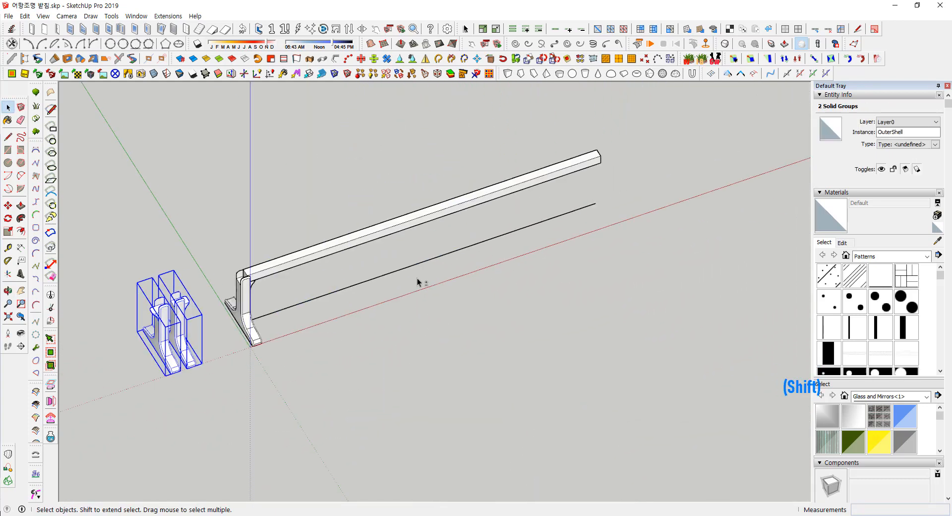
# Move the original stand, the bar and the line beneath it back from the model origin
pyautogui.moveTo(608, 346); pyautogui.dragTo(300, 172)
pyautogui.scroll(4, 344, 281)
pyautogui.press('m')
pyautogui.click(415, 321)
pyautogui.click(369, 247)
# Move the two mirrored stand copies together along the red axis to the model origin
pyautogui.press('space')
pyautogui.moveTo(240, 417); pyautogui.dragTo(121, 299)
pyautogui.scroll(3, 232, 368)
pyautogui.press('m')
pyautogui.moveTo(253, 402); pyautogui.dragTo(429, 401)
pyautogui.moveTo(429, 401); pyautogui.dragTo(166, 342, button='middle')
pyautogui.scroll(3, 166, 342)
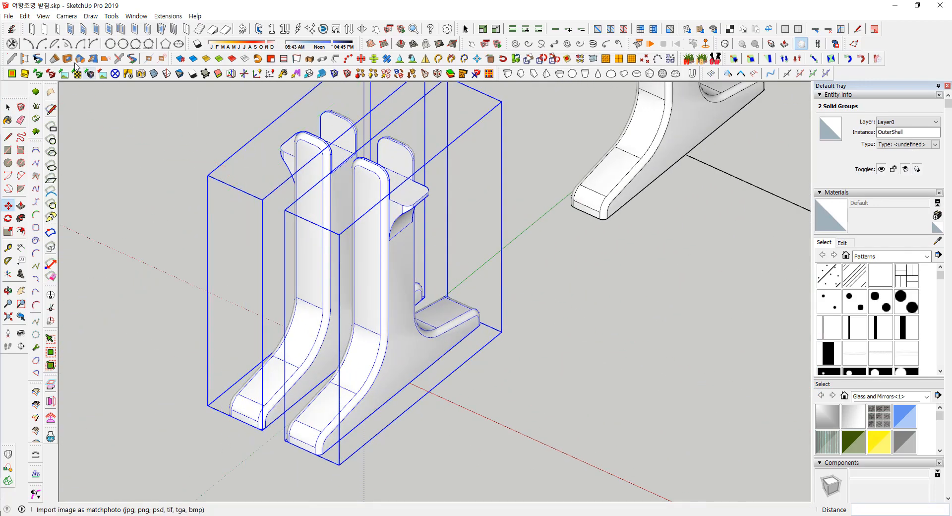
# Export the two selected stands as a 3D model in STereoLithography (*.stl) format, confirming the export options
pyautogui.click(9, 16)
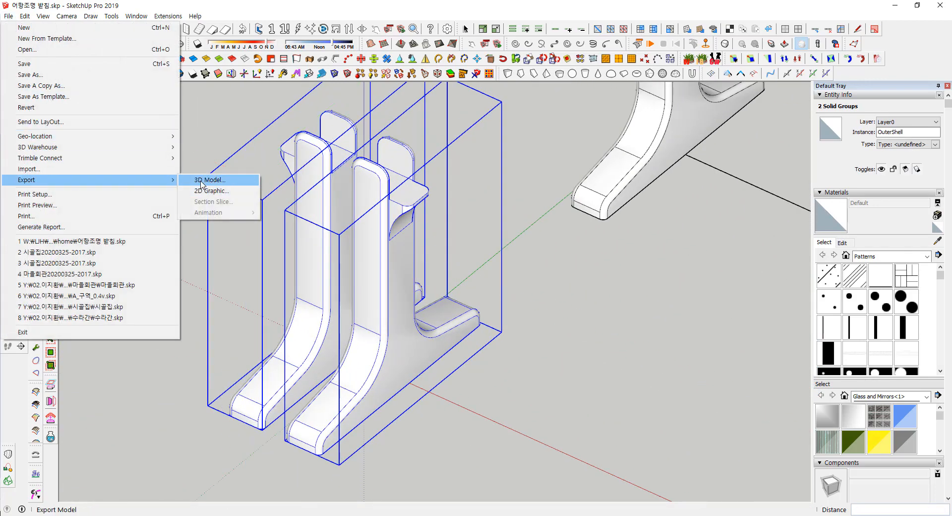
pyautogui.click(208, 179)
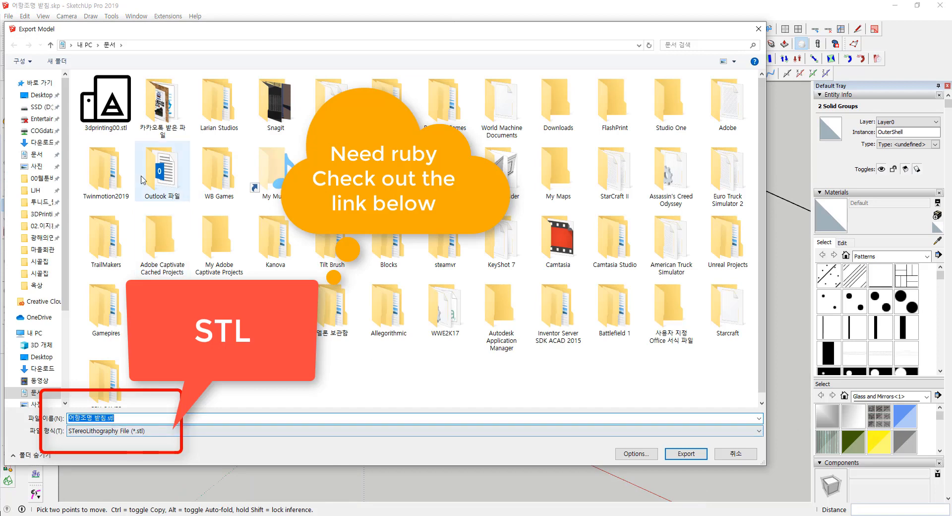
pyautogui.click(637, 453)
pyautogui.click(391, 306)
pyautogui.click(686, 454)
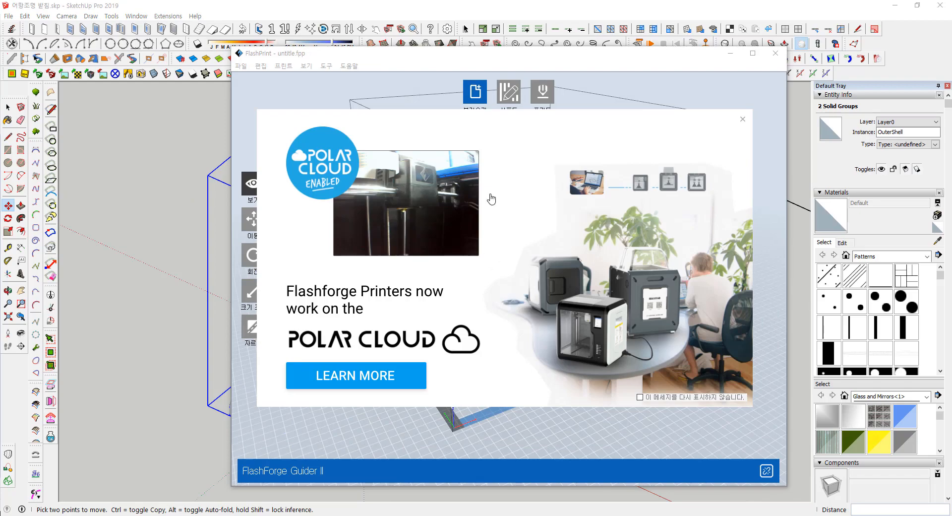
# Switch to FlashPrint, dismiss the Polar Cloud advert and inspect the two stands on the build plate
pyautogui.click(742, 119)
pyautogui.scroll(3, 565, 344)
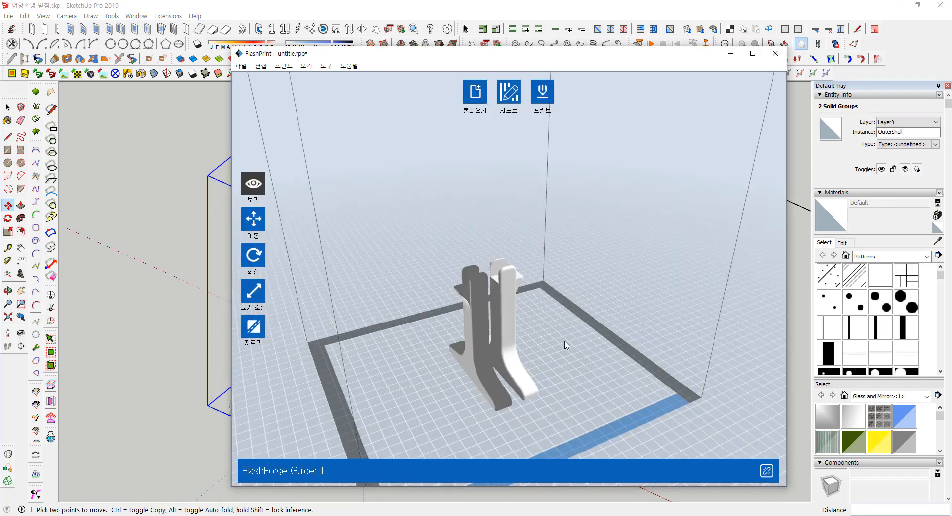
pyautogui.moveTo(565, 344); pyautogui.dragTo(534, 148, button='right')
# Slice the stands with the Guider II PLA profile at standard quality as 3dprinting01.gx and preview the layers
pyautogui.click(543, 92)
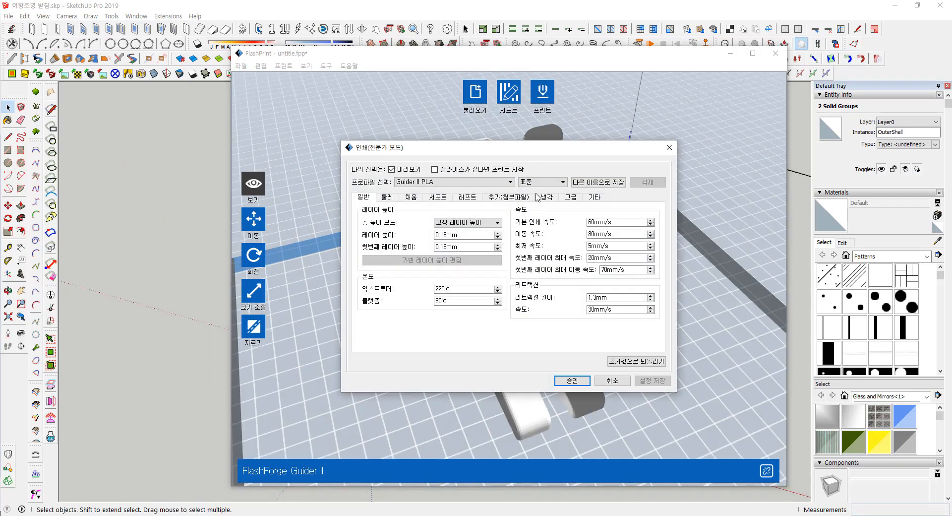
pyautogui.click(572, 380)
pyautogui.click(808, 501)
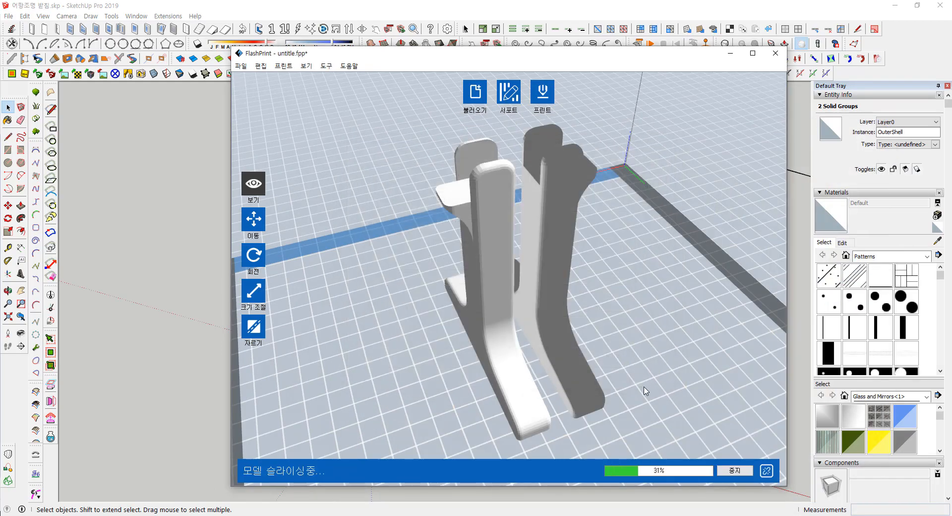
pyautogui.moveTo(544, 328); pyautogui.dragTo(511, 257, button='right')
pyautogui.scroll(3, 522, 314)
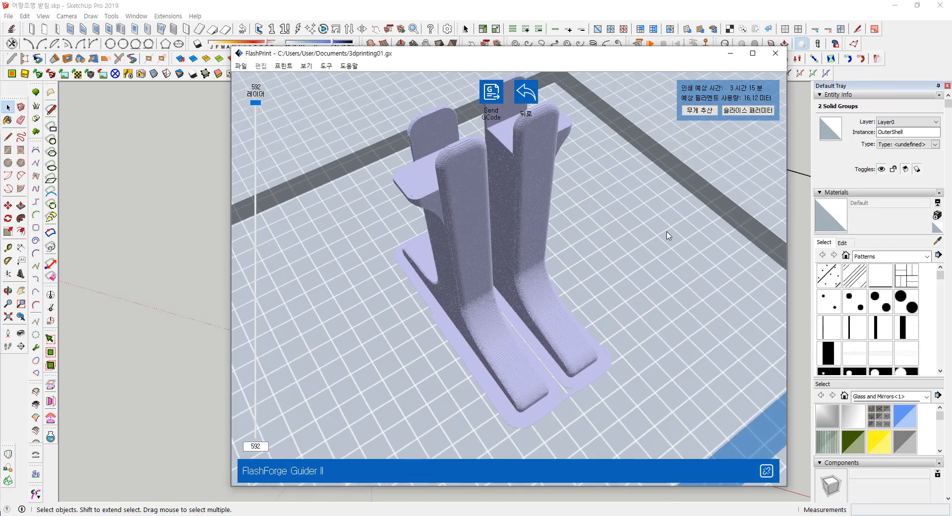